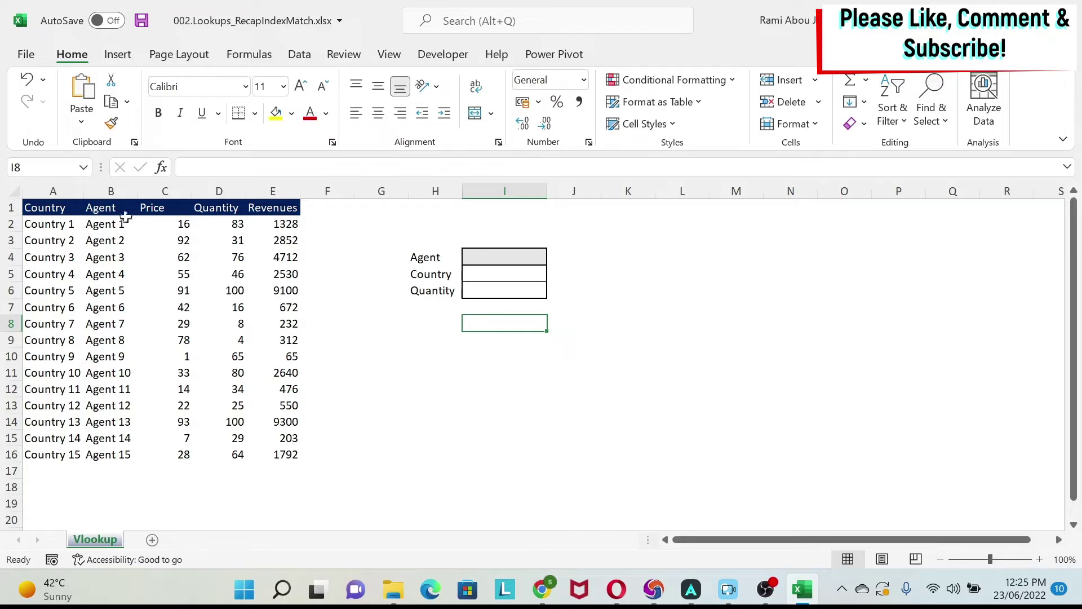
Step: Restrict I4 to a dropdown list sourced from the agent names in B2:B16
left_click(492, 254)
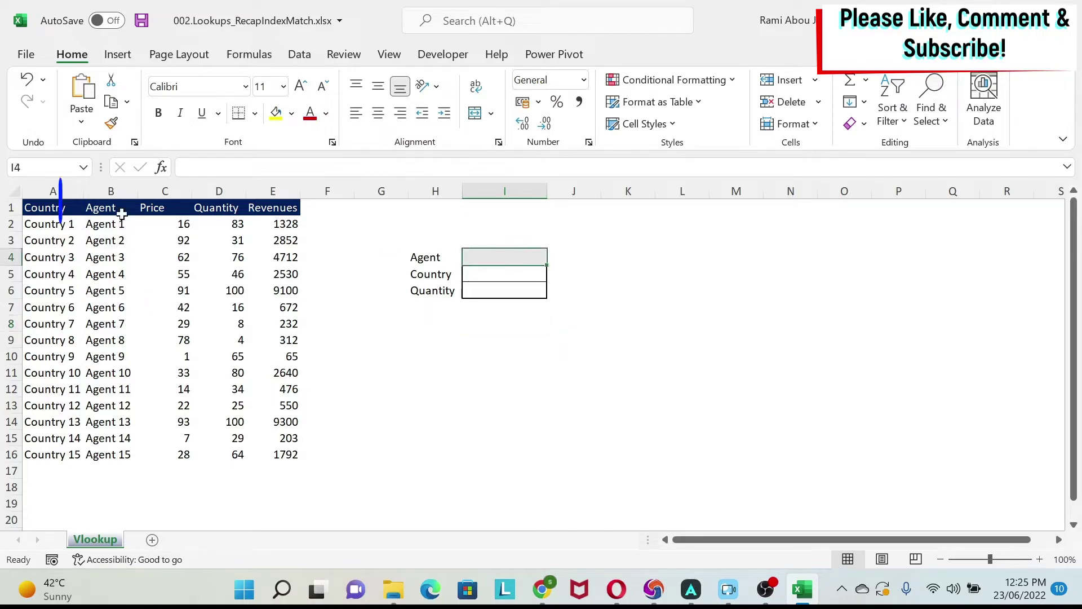
left_click_drag(107, 208, 98, 451)
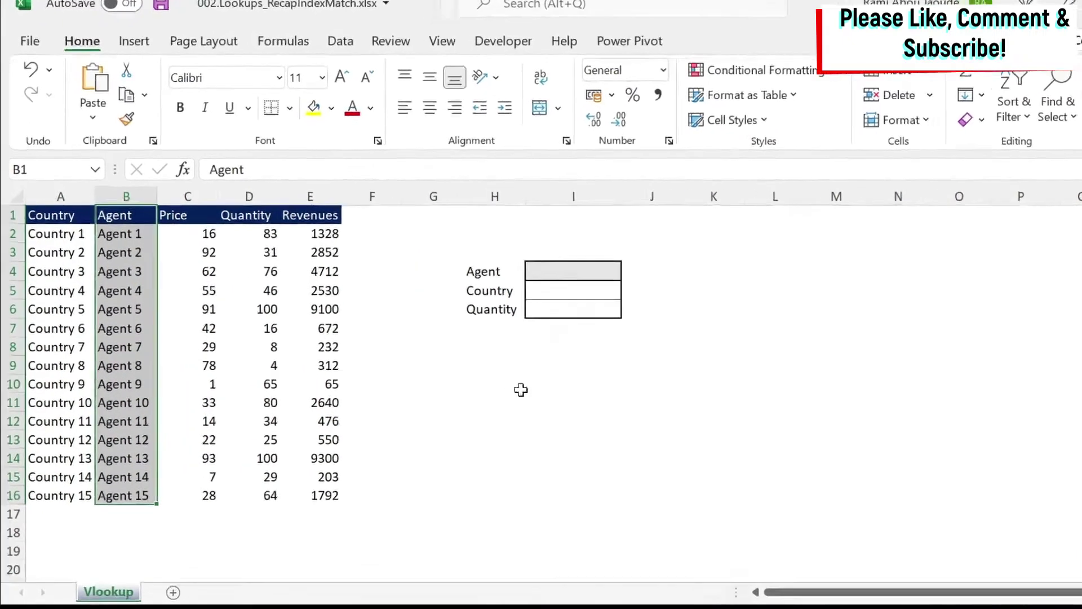
left_click(645, 285)
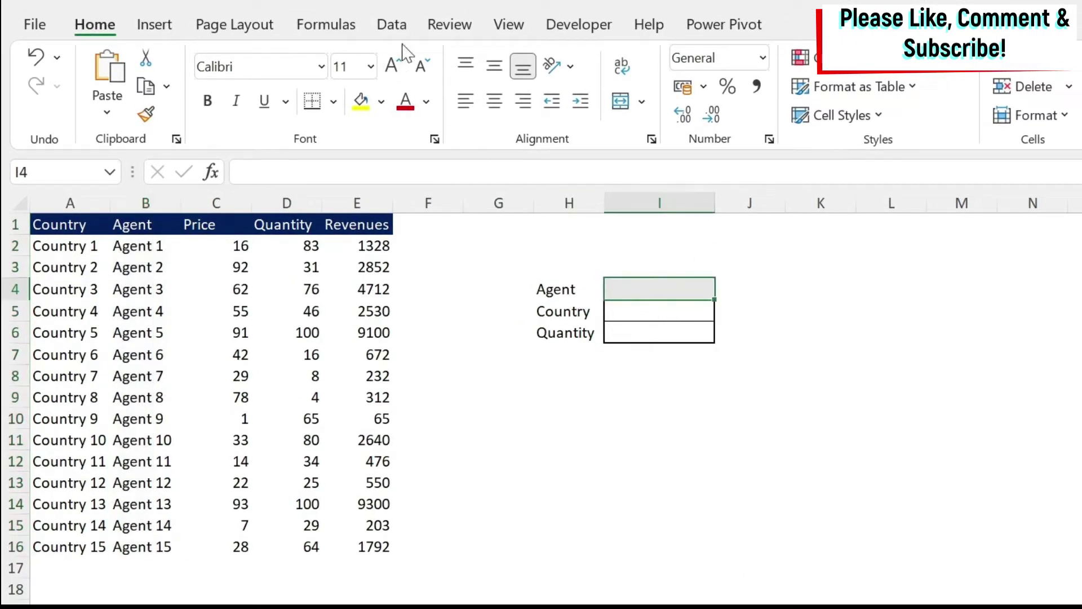
left_click(393, 25)
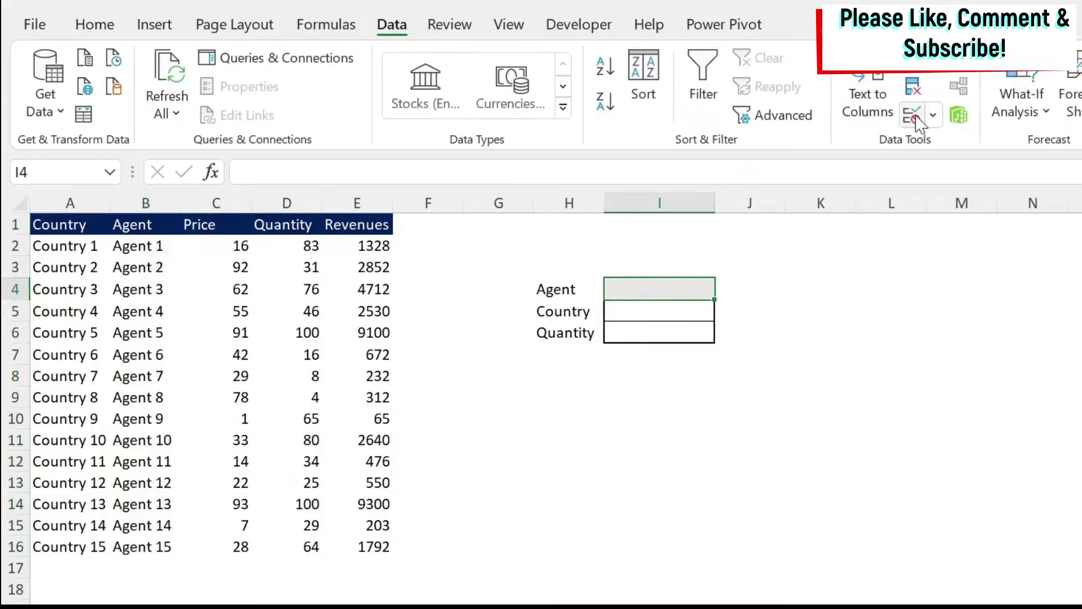
left_click(914, 116)
left_click(664, 291)
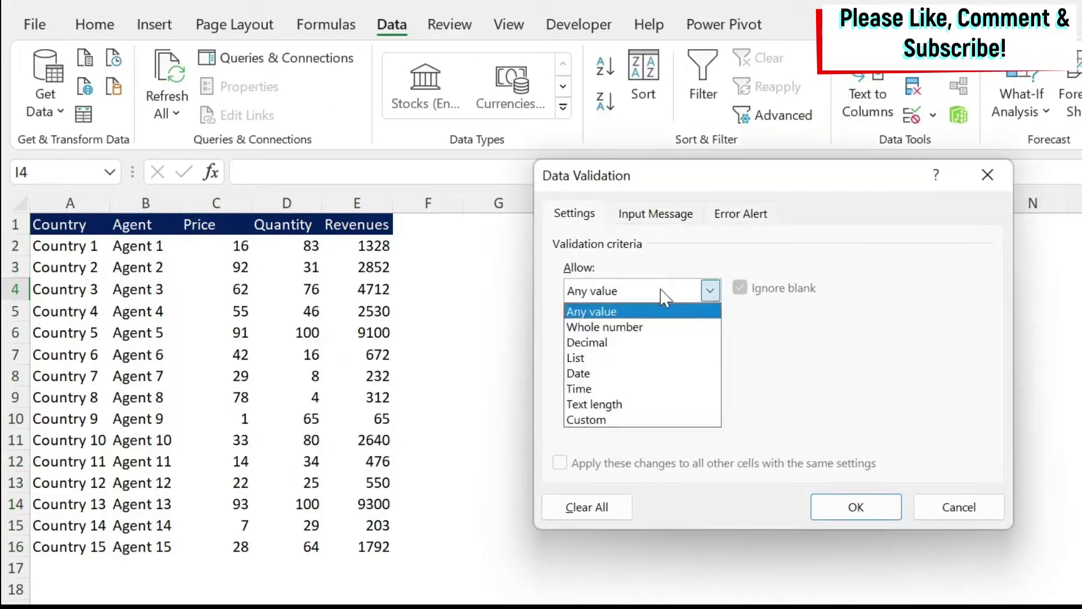
left_click(624, 358)
left_click(859, 387)
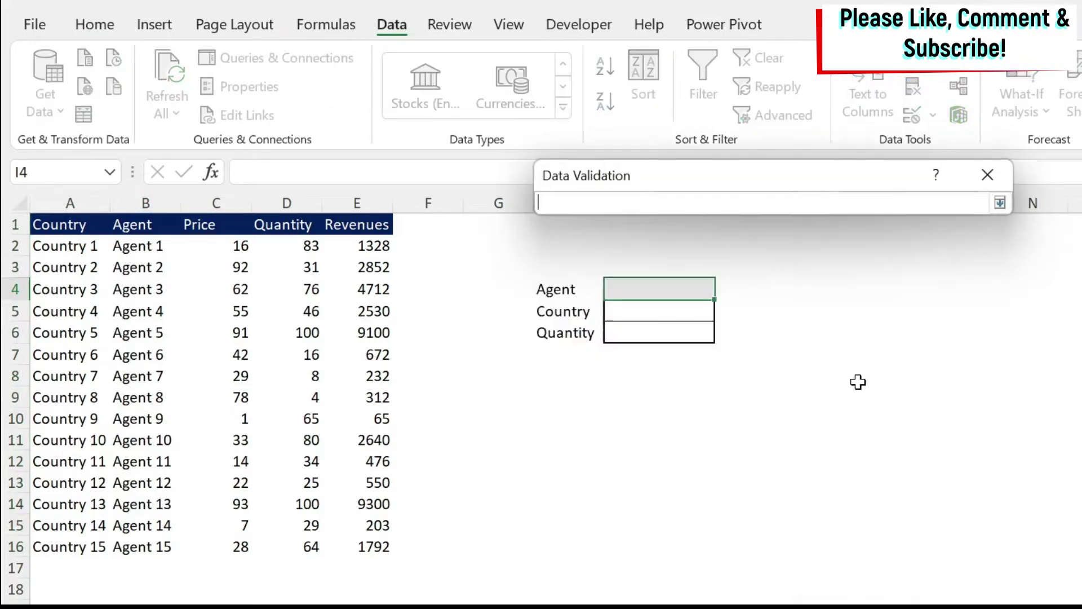
left_click_drag(136, 247, 147, 546)
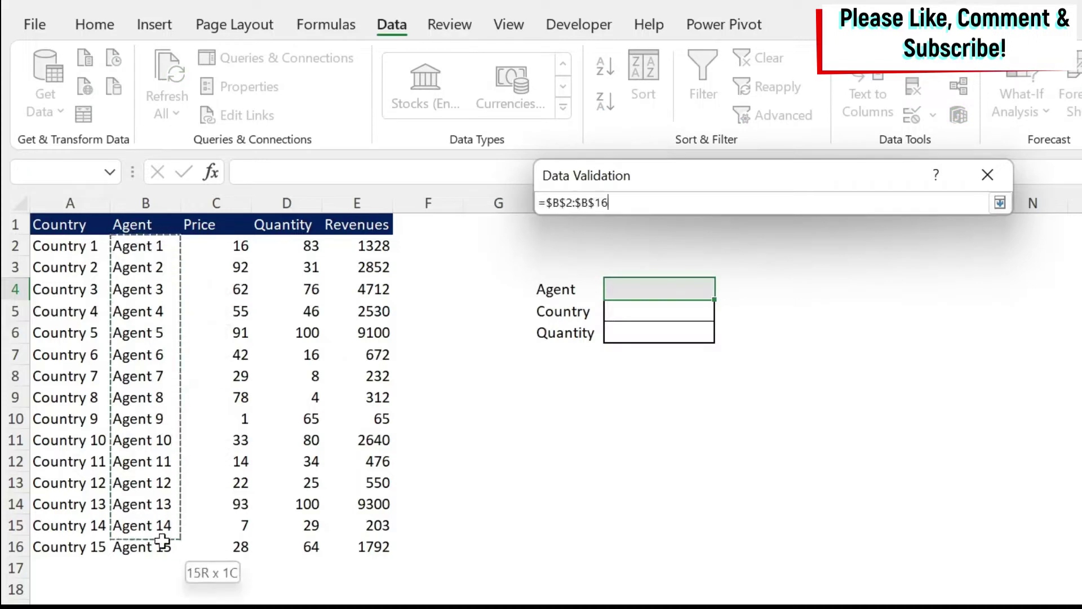
left_click(999, 203)
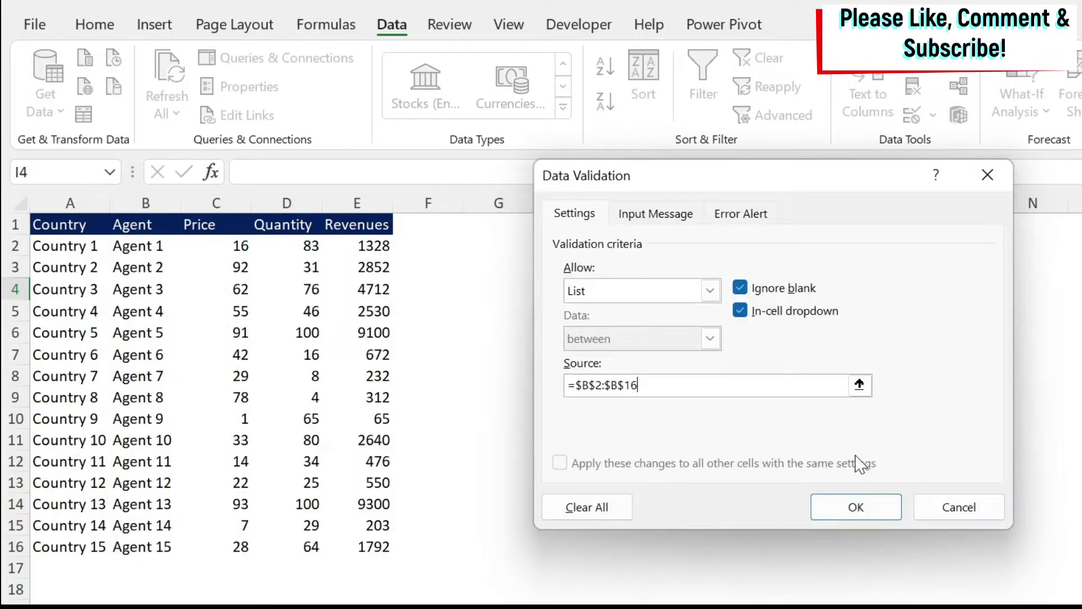
left_click(851, 510)
Step: Choose Agent 2 from I4's new dropdown
left_click(725, 290)
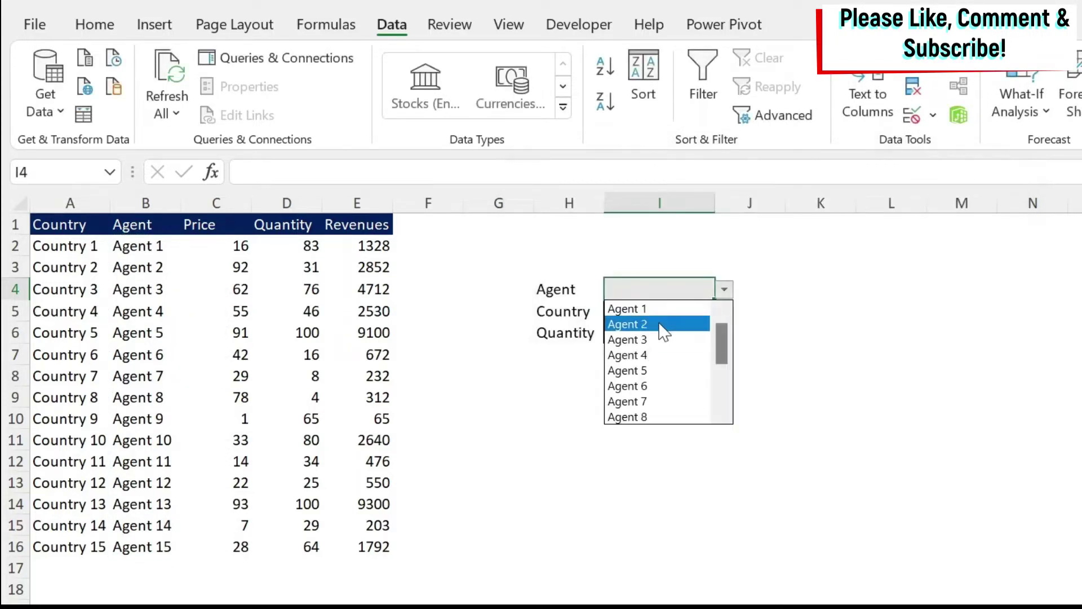
left_click(648, 324)
left_click(640, 392)
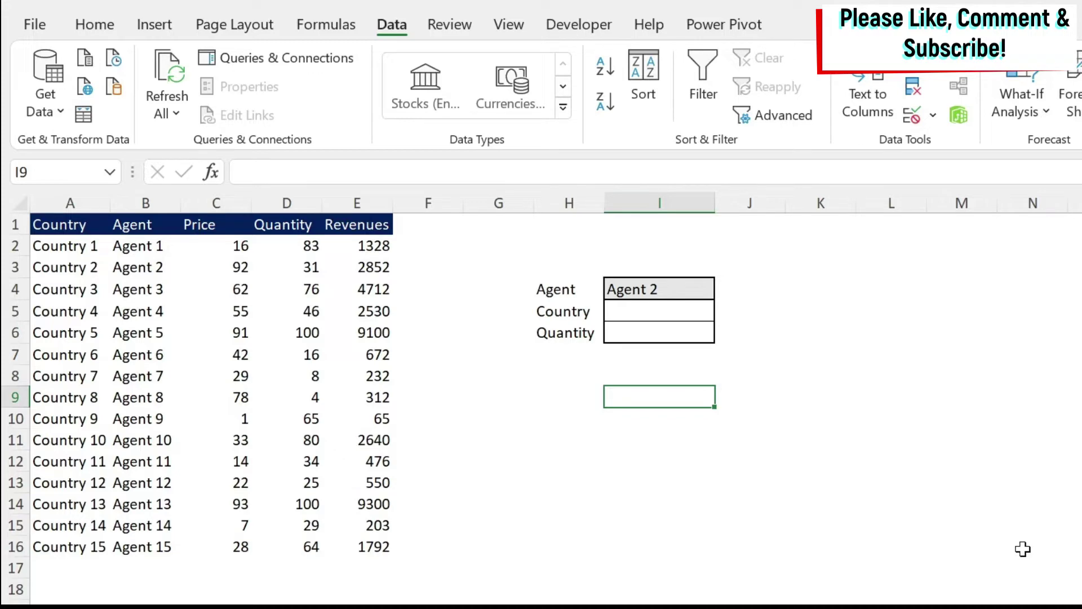
Step: Enter =INDEX(A2:E16,2,3) in I9 and confirm it returns 92, the price in C3
type("=index")
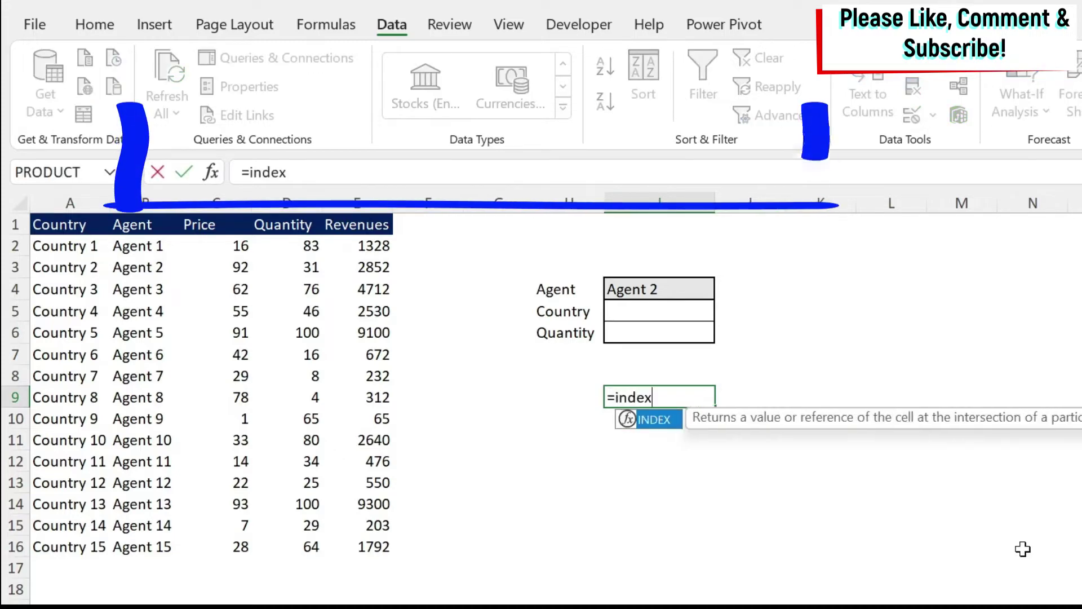
type("(")
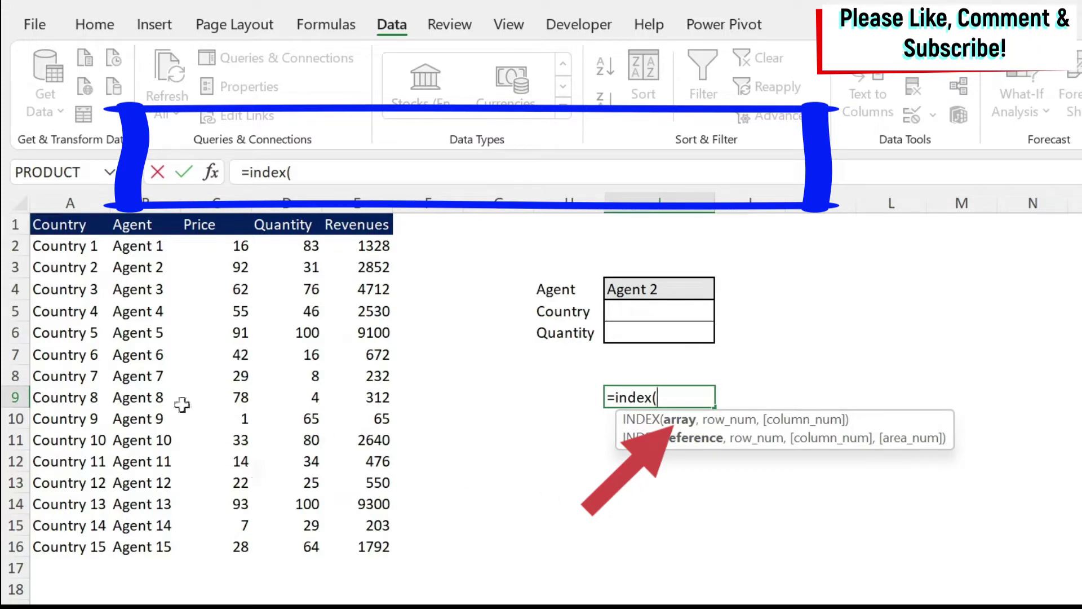
left_click(688, 396)
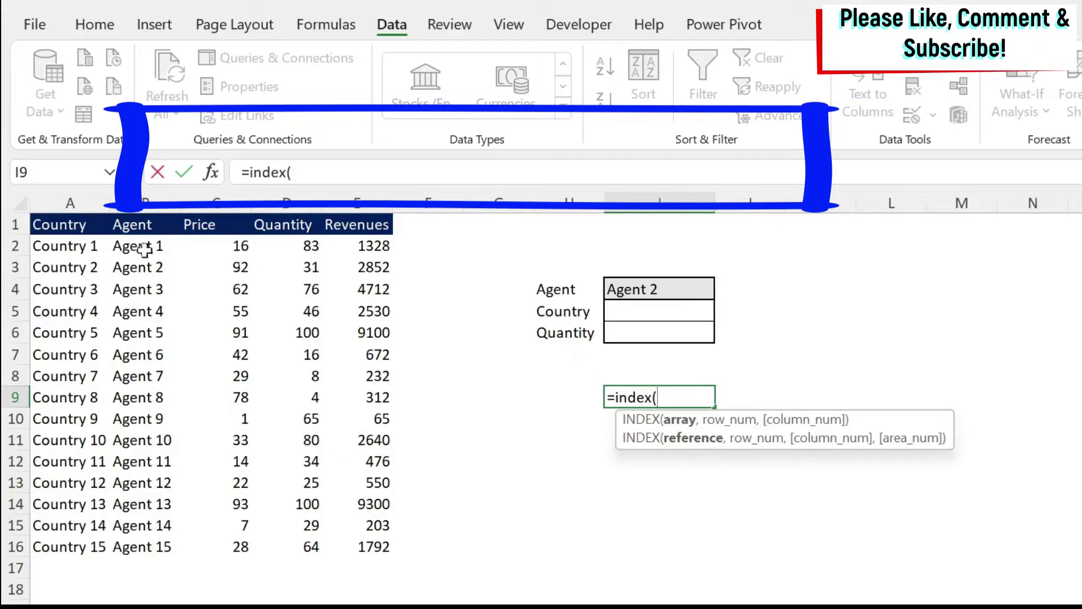
left_click_drag(63, 246, 342, 545)
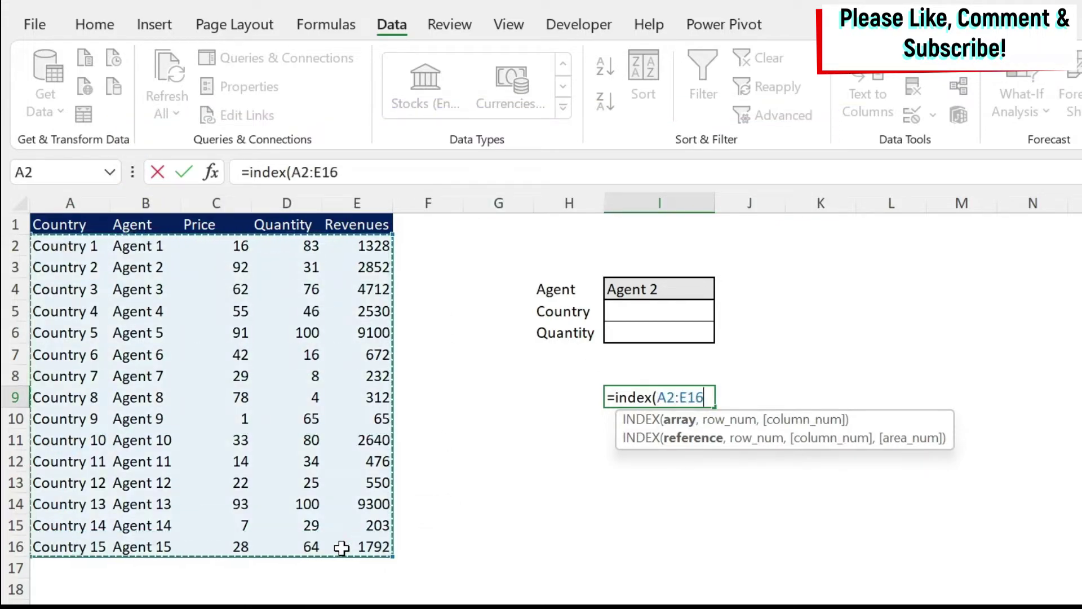
type(",2")
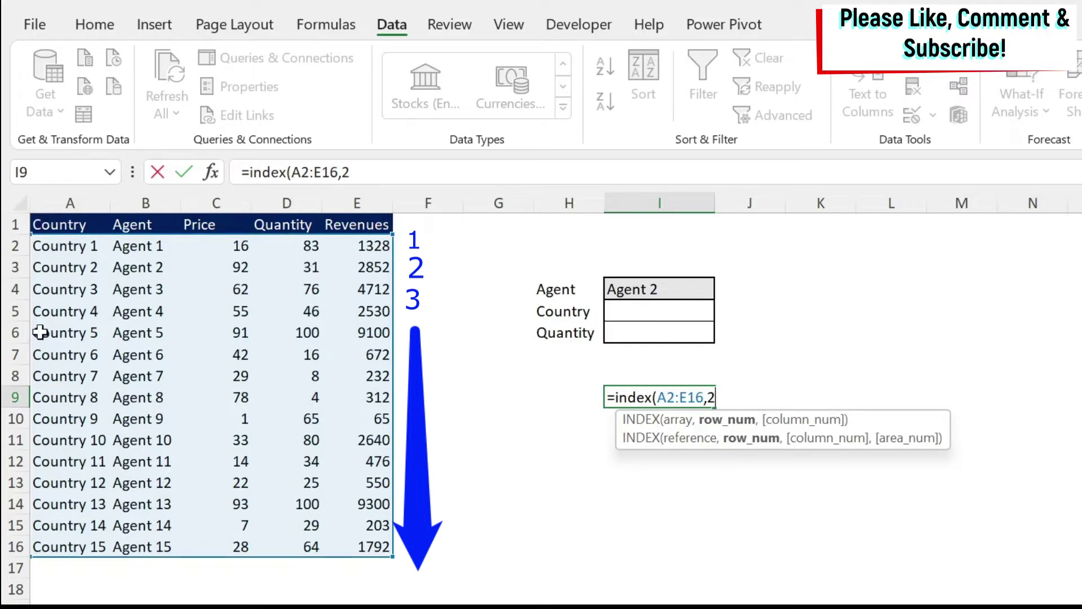
type(",")
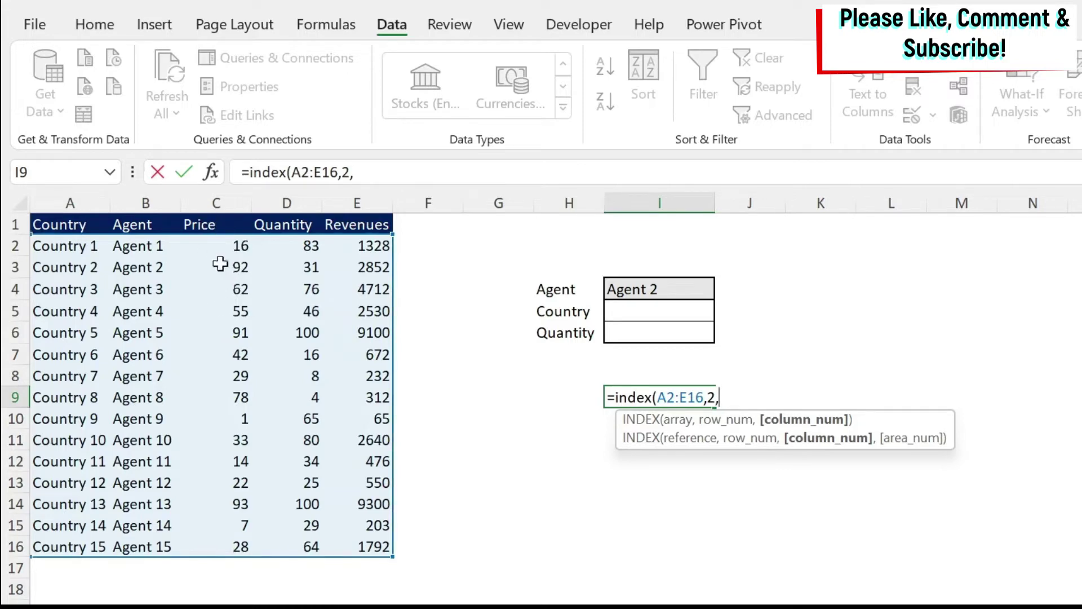
type("3")
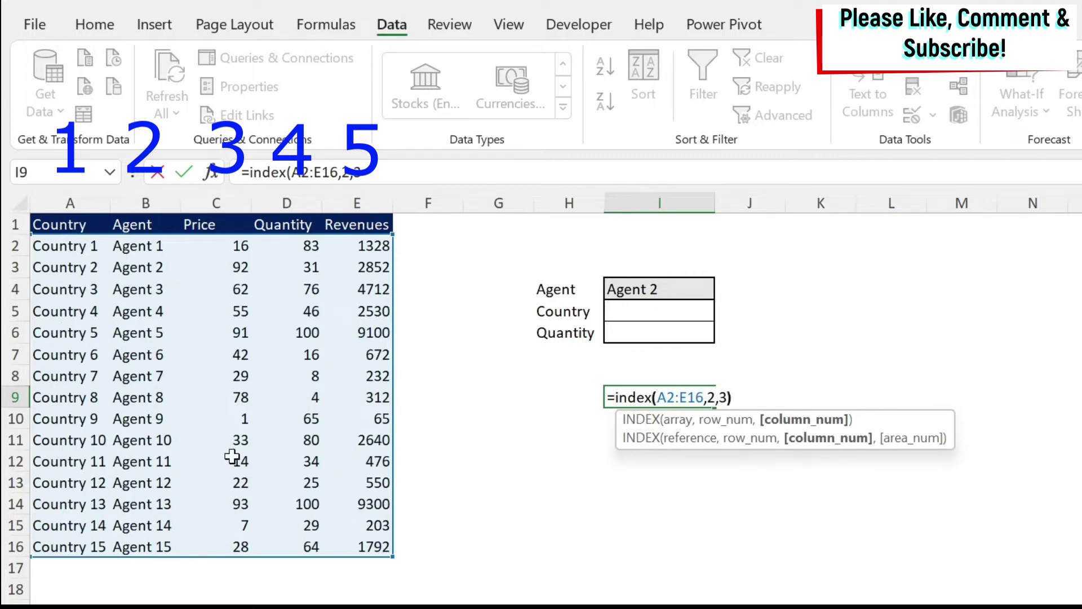
type(")")
key("Return")
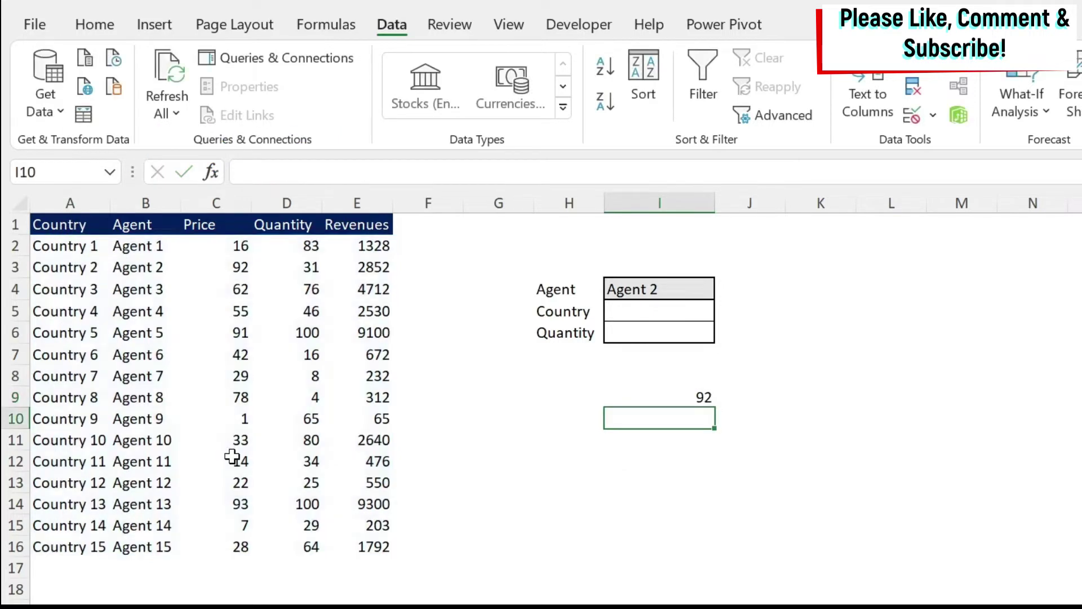
left_click(624, 390)
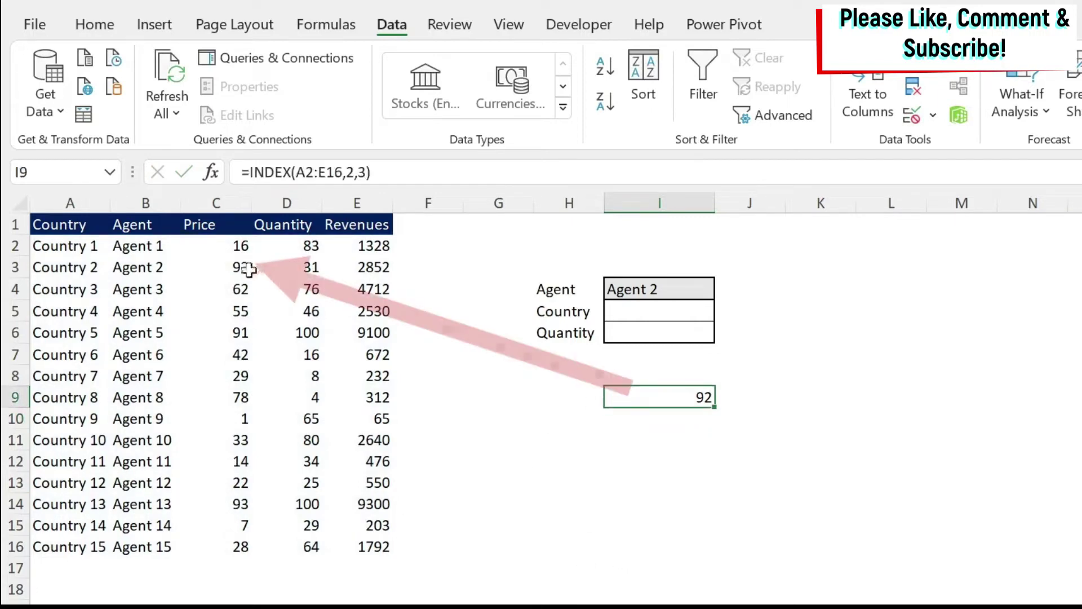
left_click(217, 267)
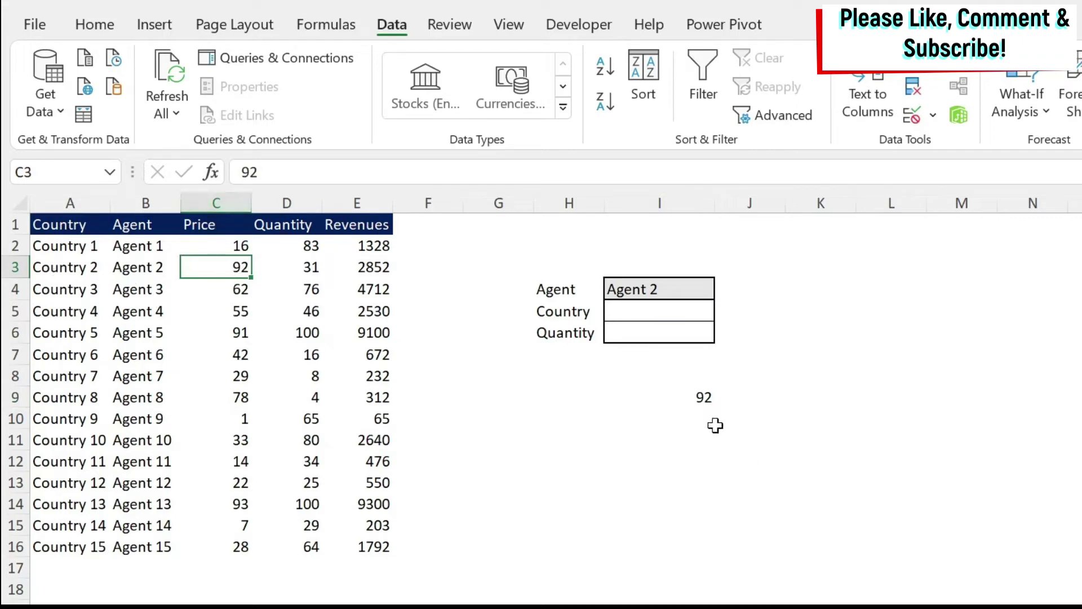
left_click(688, 398)
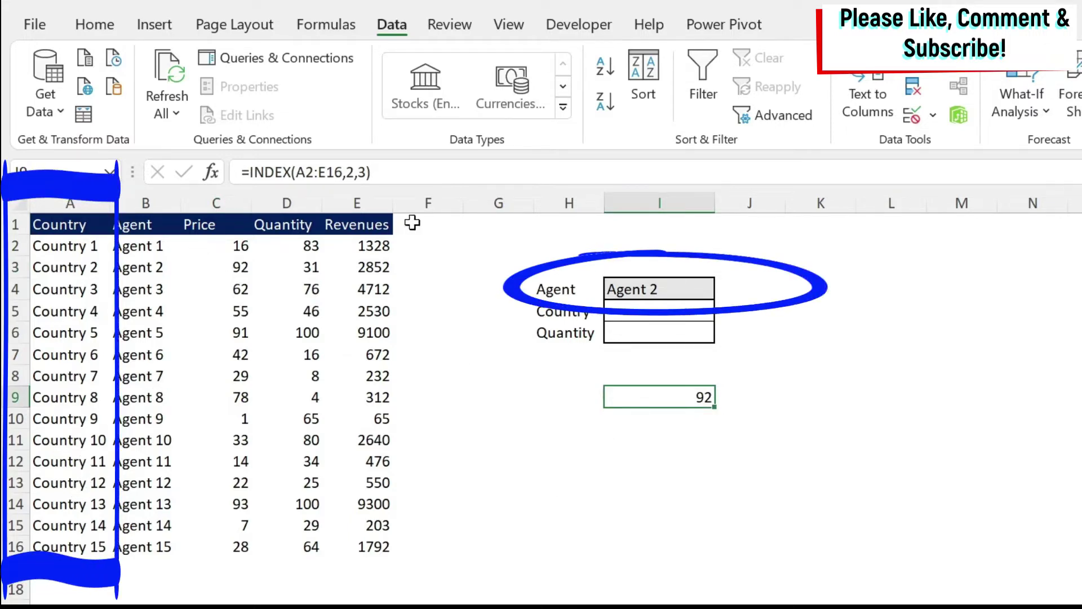
Step: Replace I9's formula with =INDEX(A2:A16,2) so it returns Country 2
key("Delete")
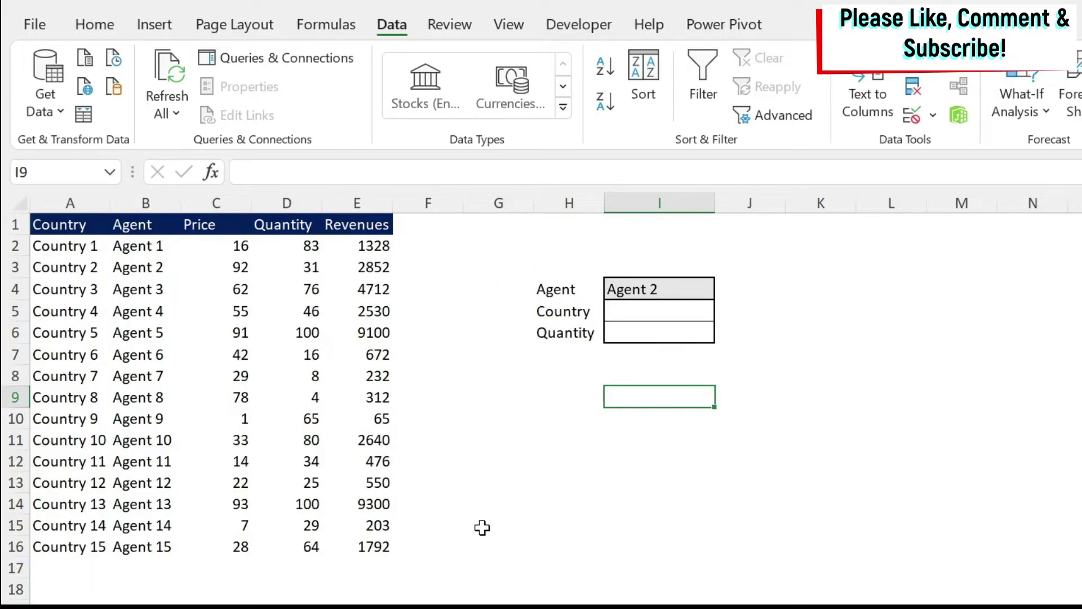
type("=index(")
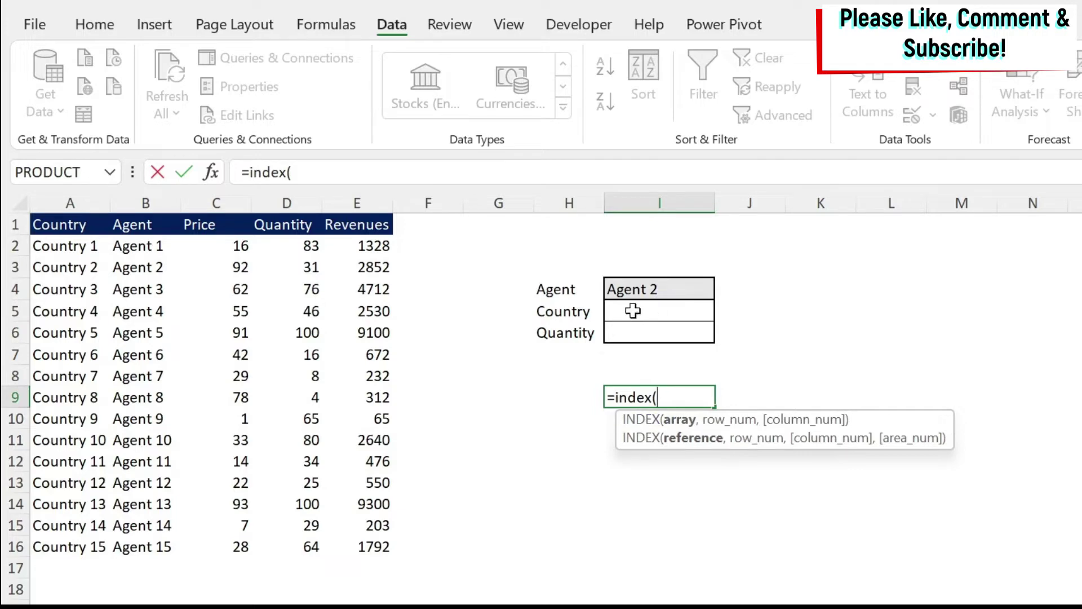
left_click(74, 250)
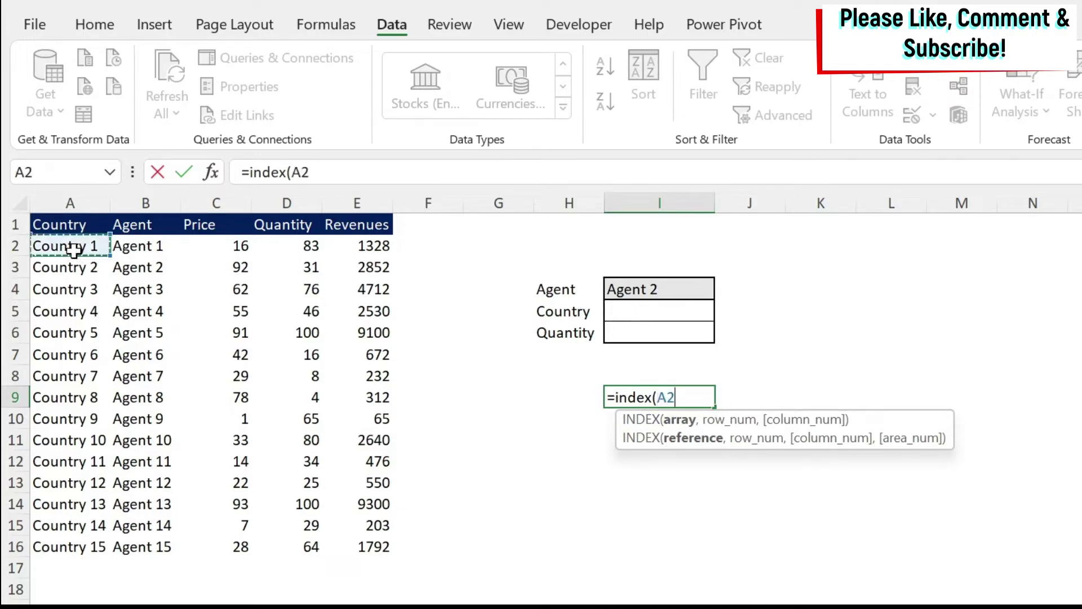
left_click_drag(75, 250, 79, 543)
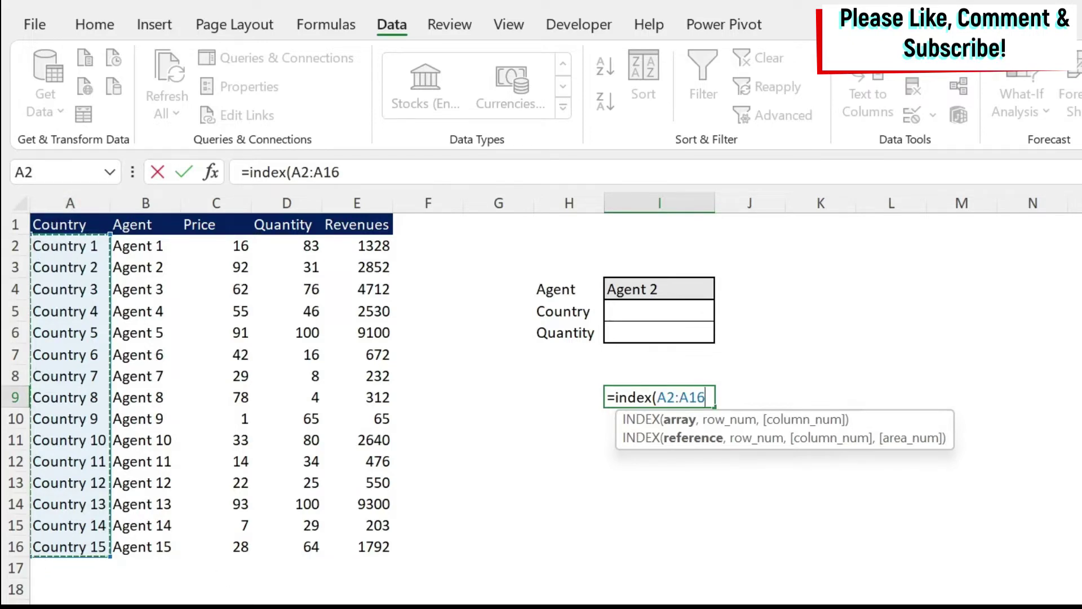
type(",2")
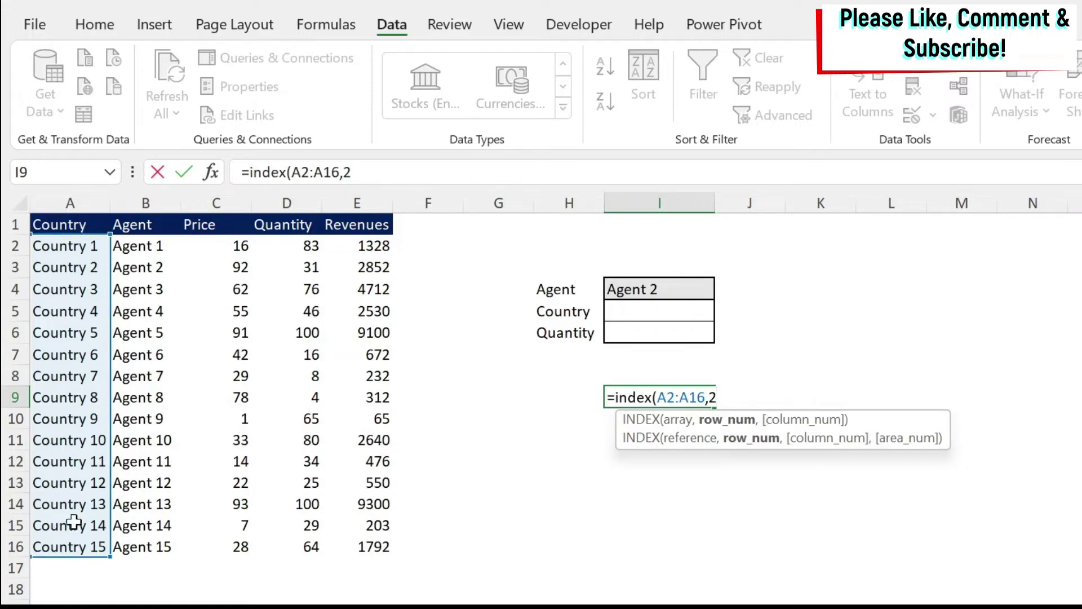
type(")")
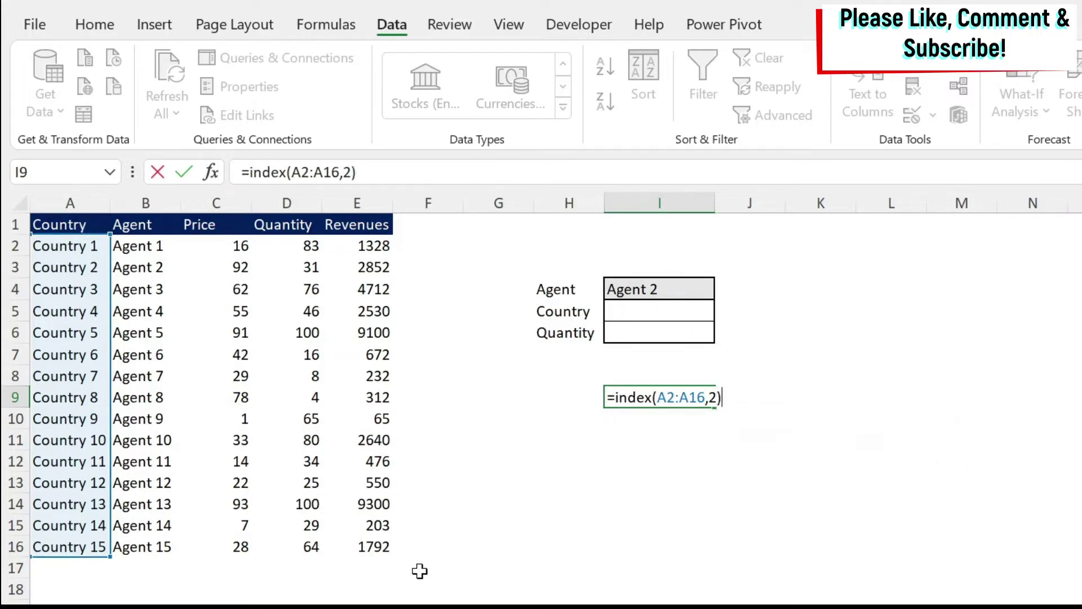
key("Return")
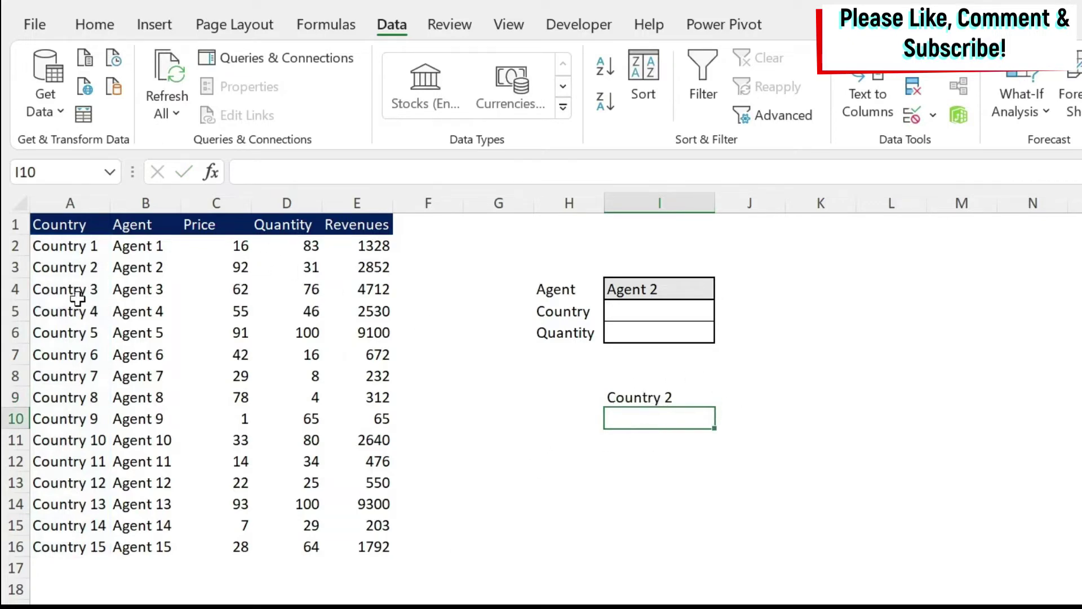
left_click(703, 433)
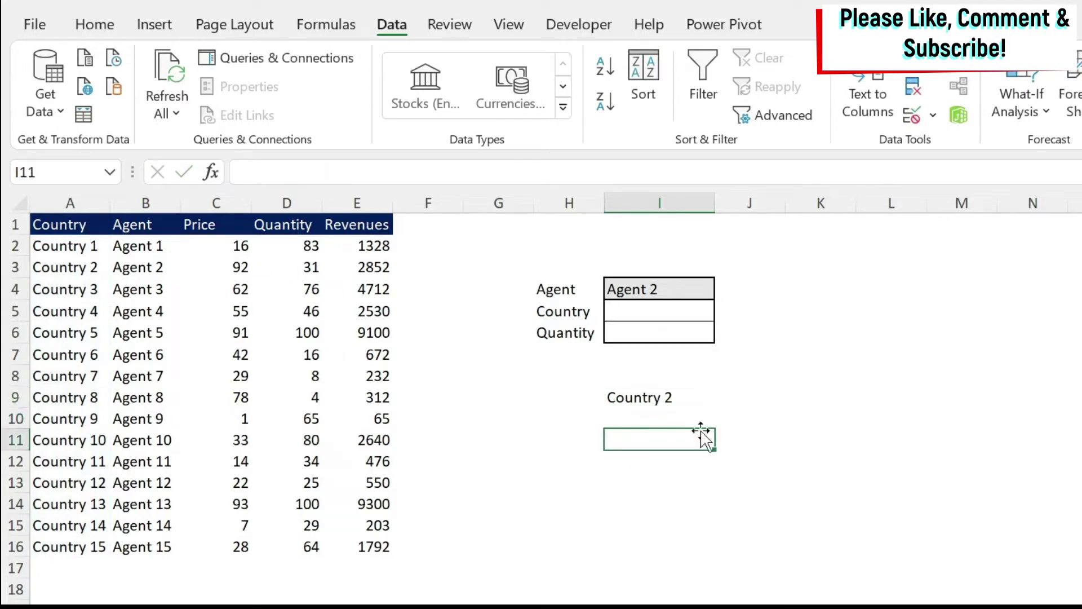
left_click(655, 395)
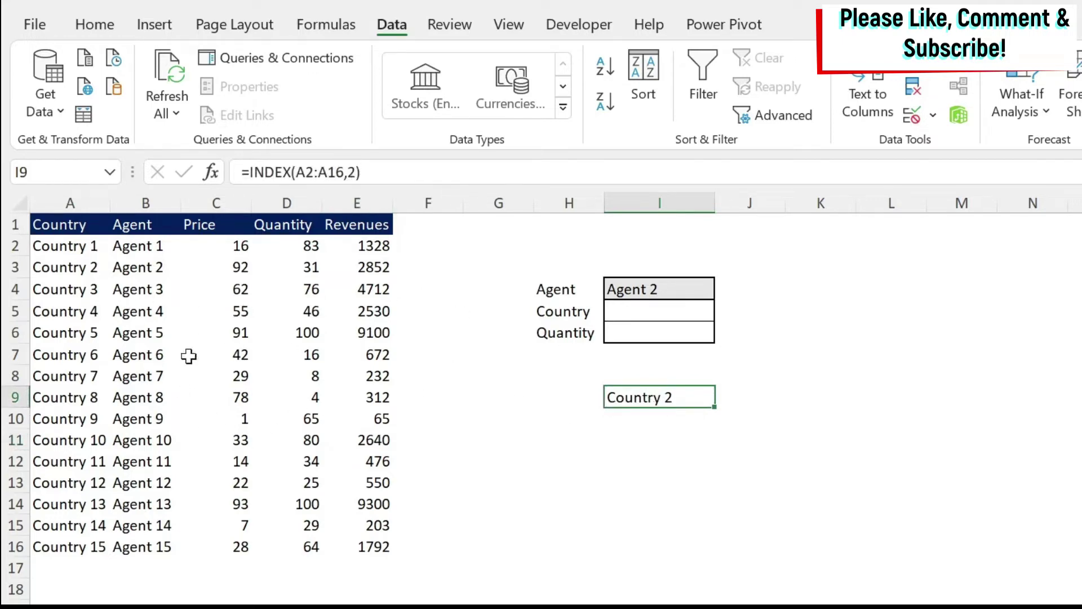
left_click(646, 441)
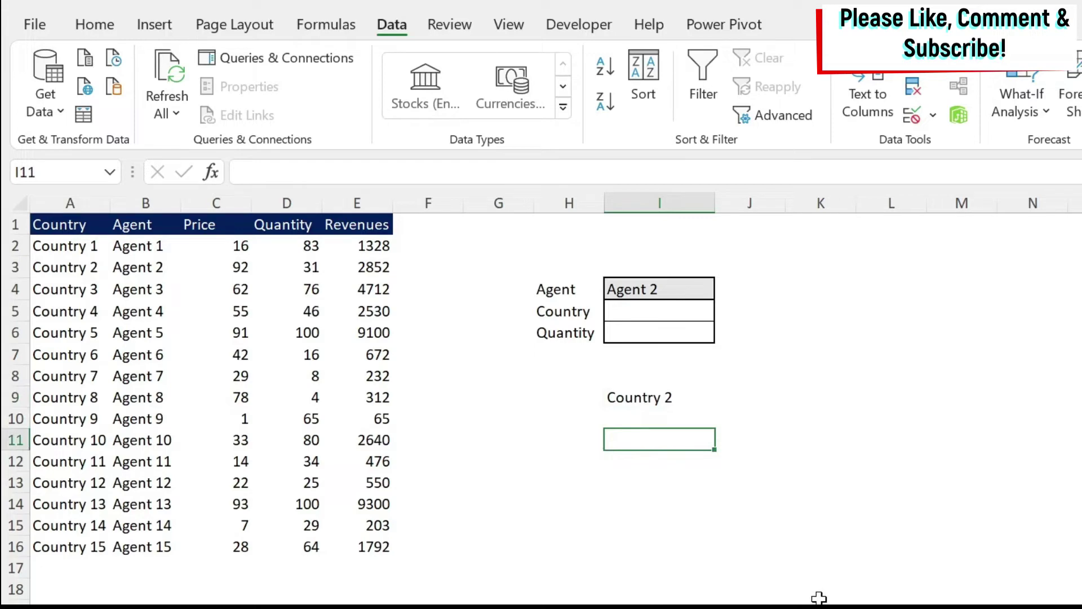
Step: Enter =MATCH(I4,B2:B16,0) in I11 to get Agent 2's position, 2
type("=matc")
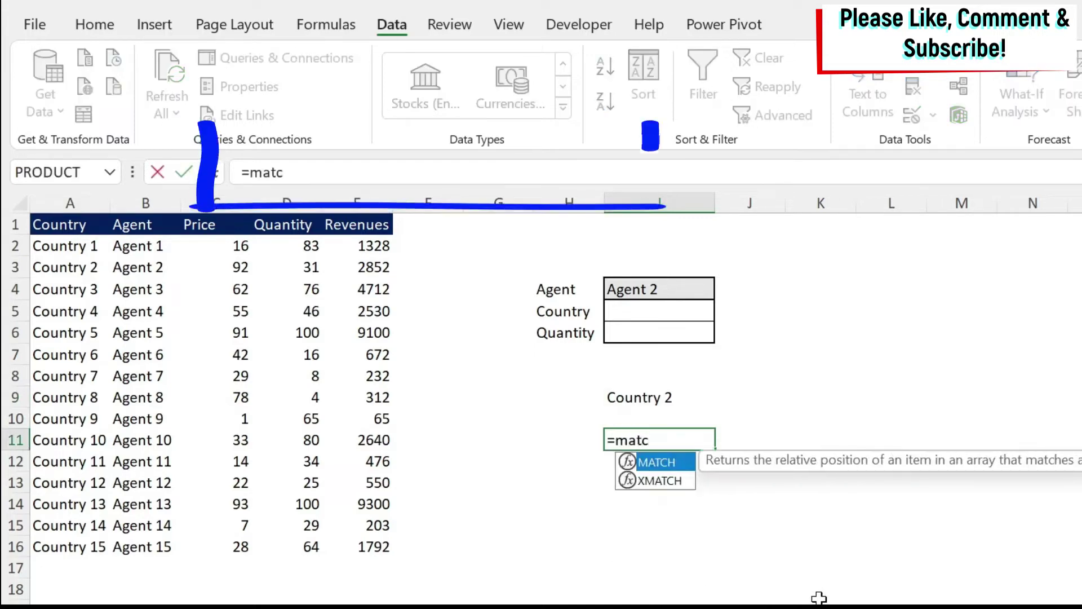
type("h(")
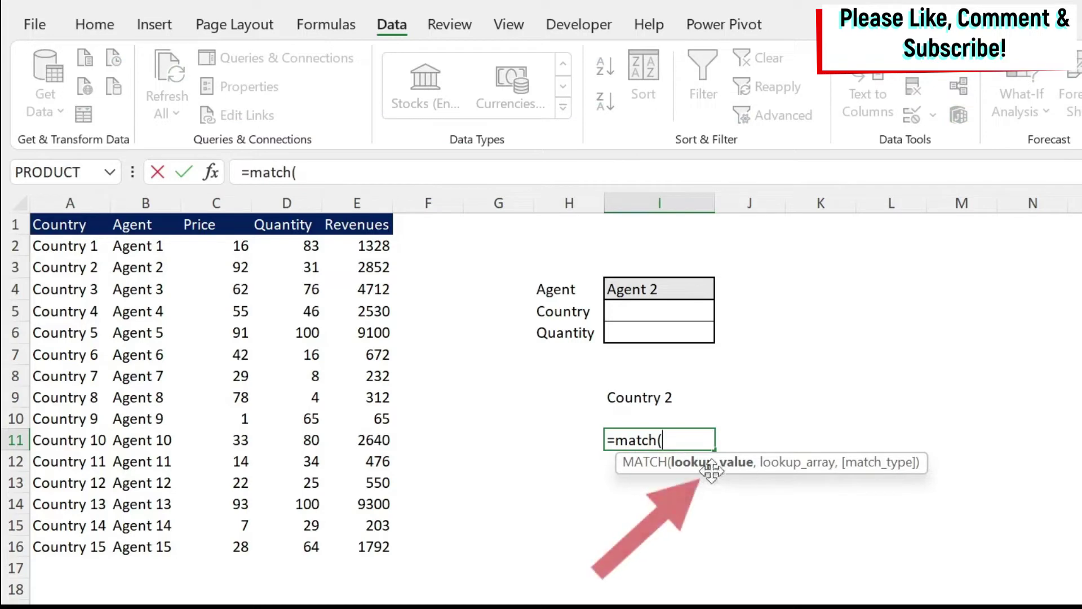
left_click(671, 284)
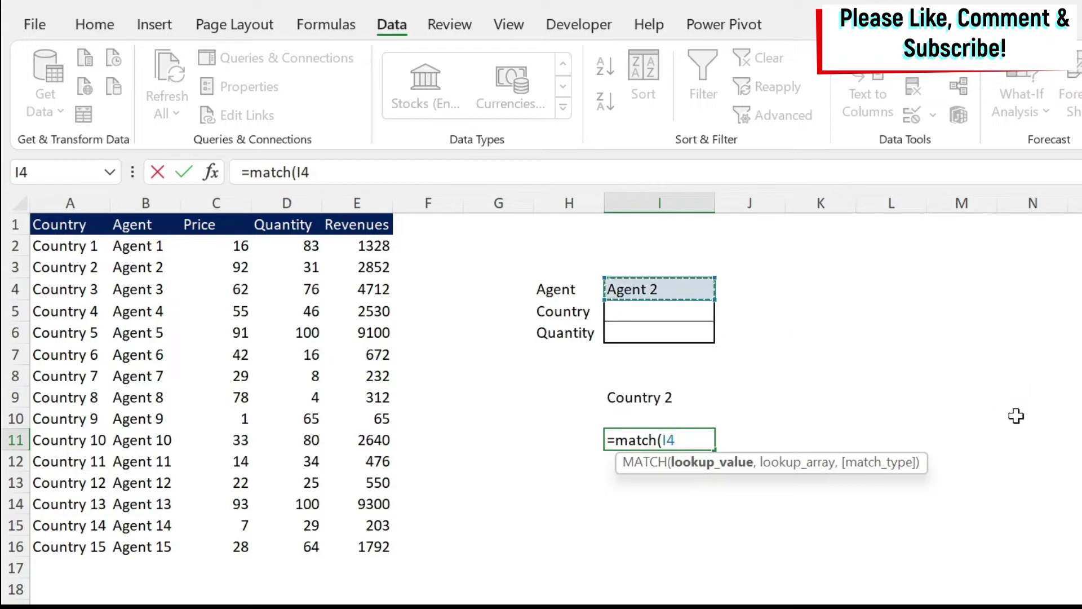
type(",")
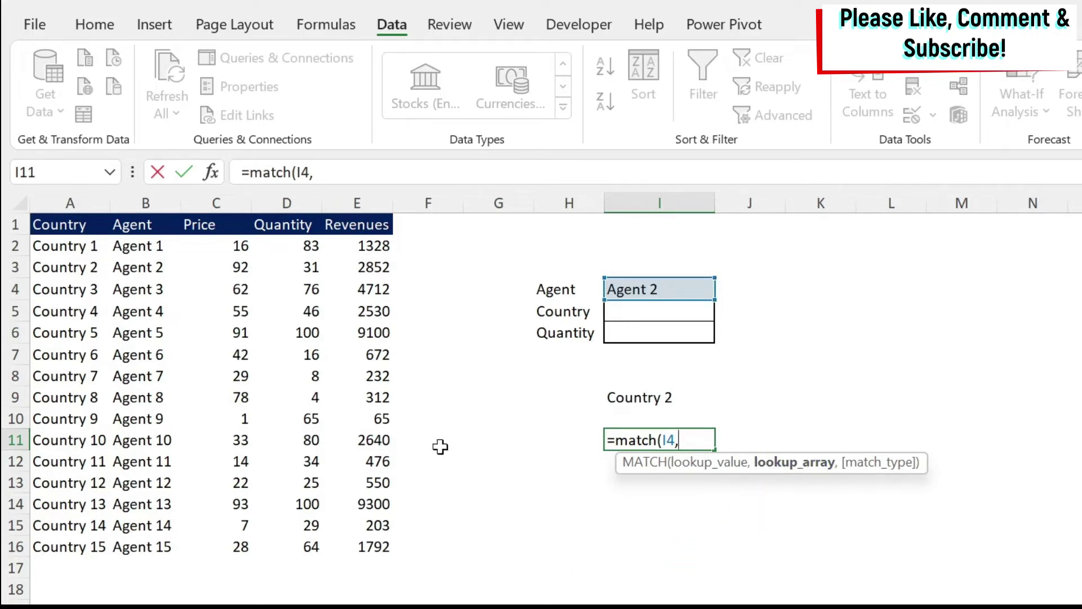
left_click_drag(123, 253, 354, 552)
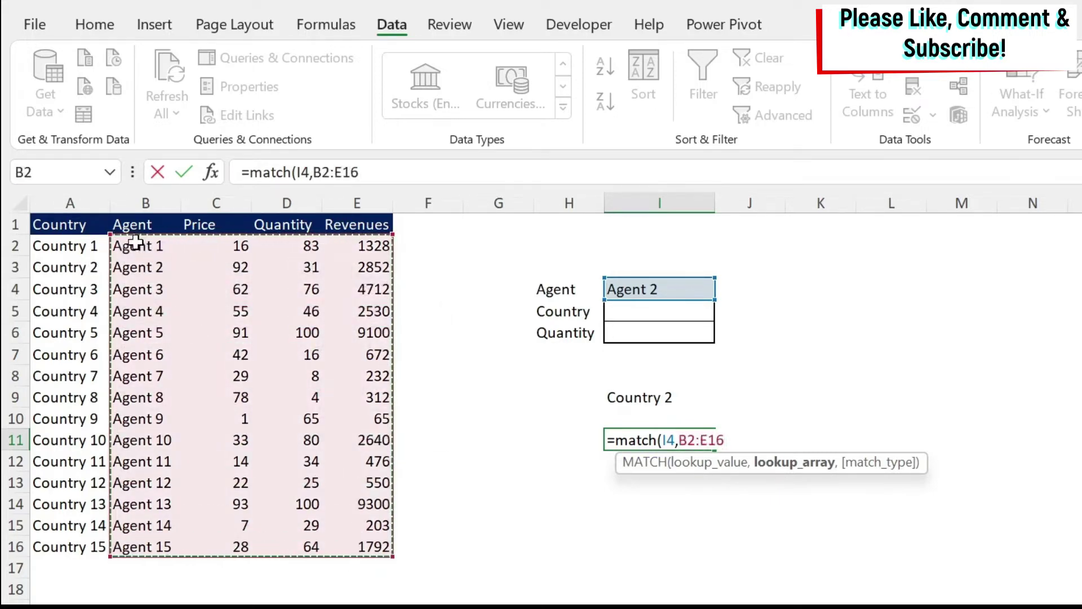
left_click_drag(145, 244, 112, 541)
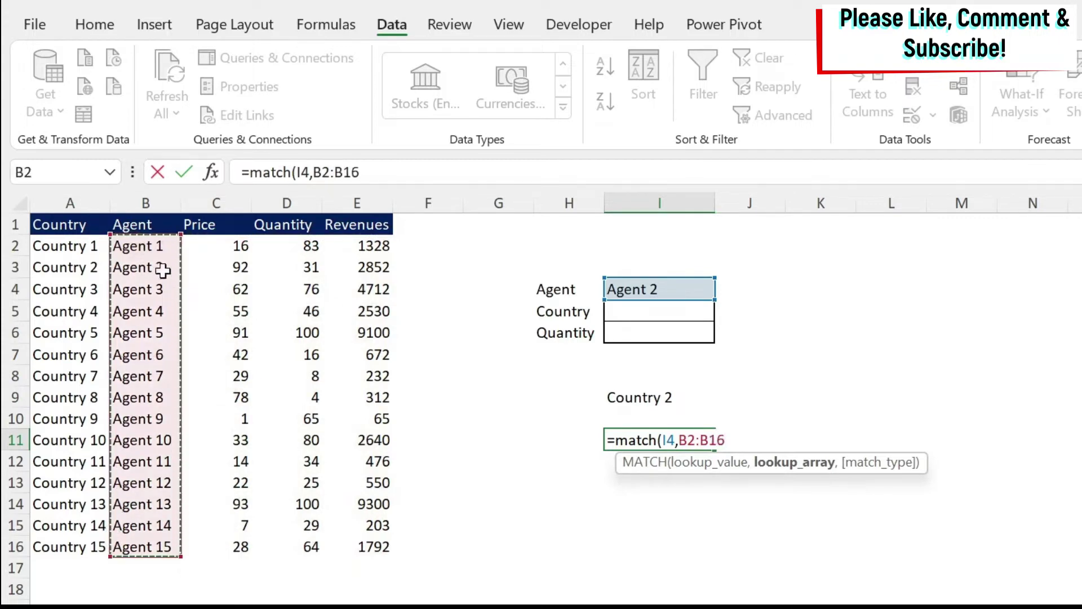
left_click_drag(155, 246, 366, 246)
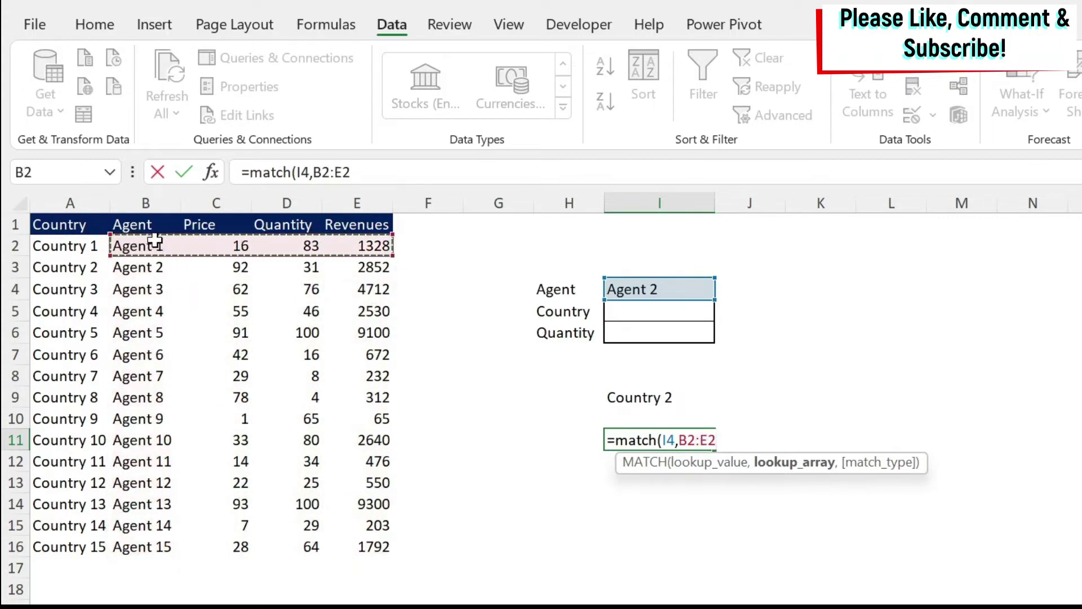
left_click_drag(156, 243, 121, 540)
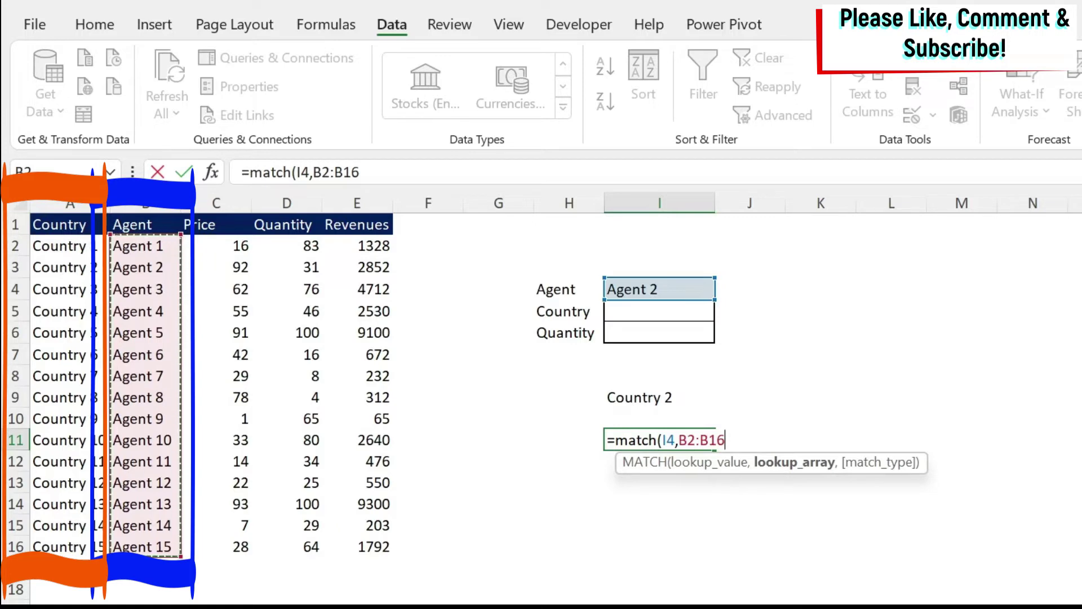
type(",")
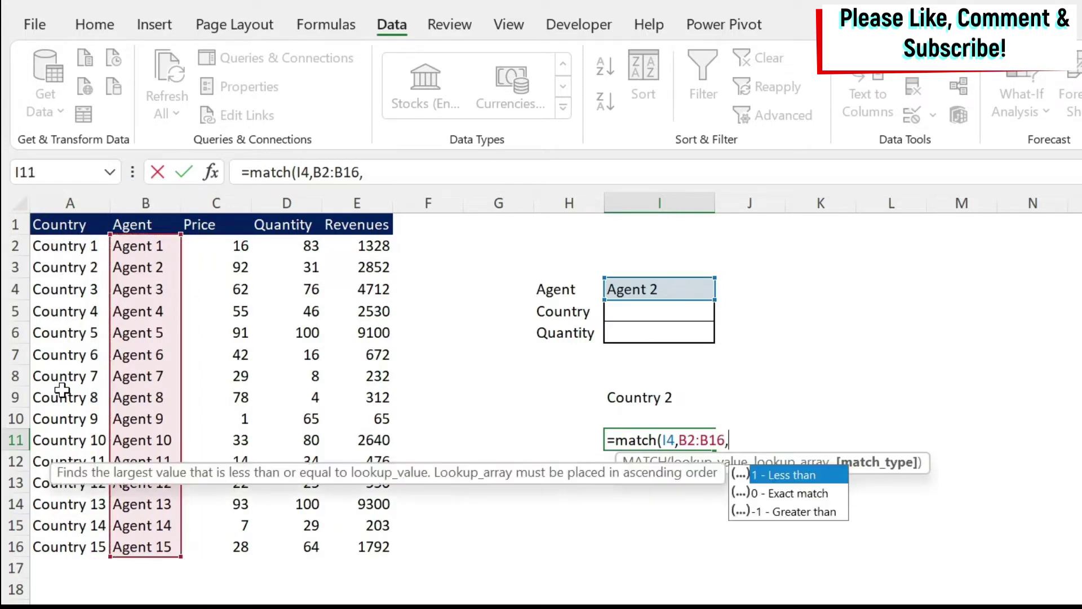
left_click(802, 493)
double_click(802, 495)
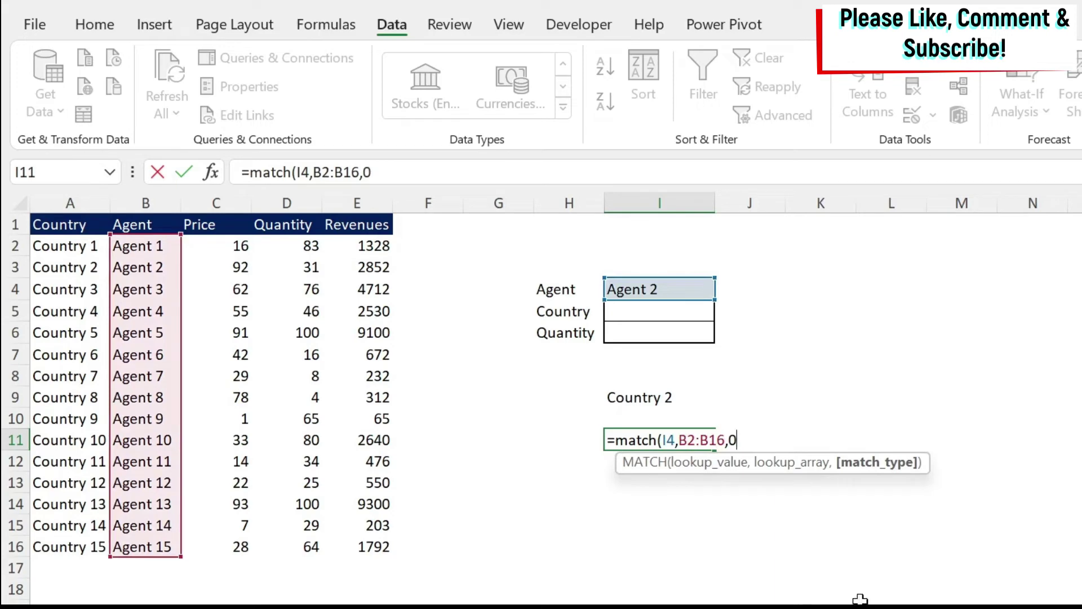
type(")")
key("Return")
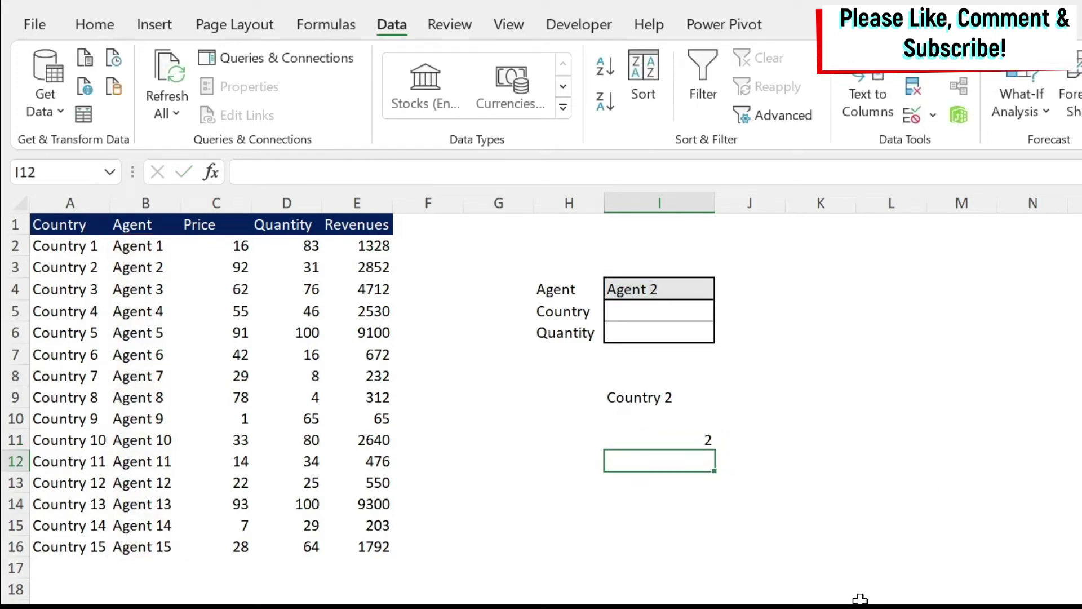
left_click(683, 440)
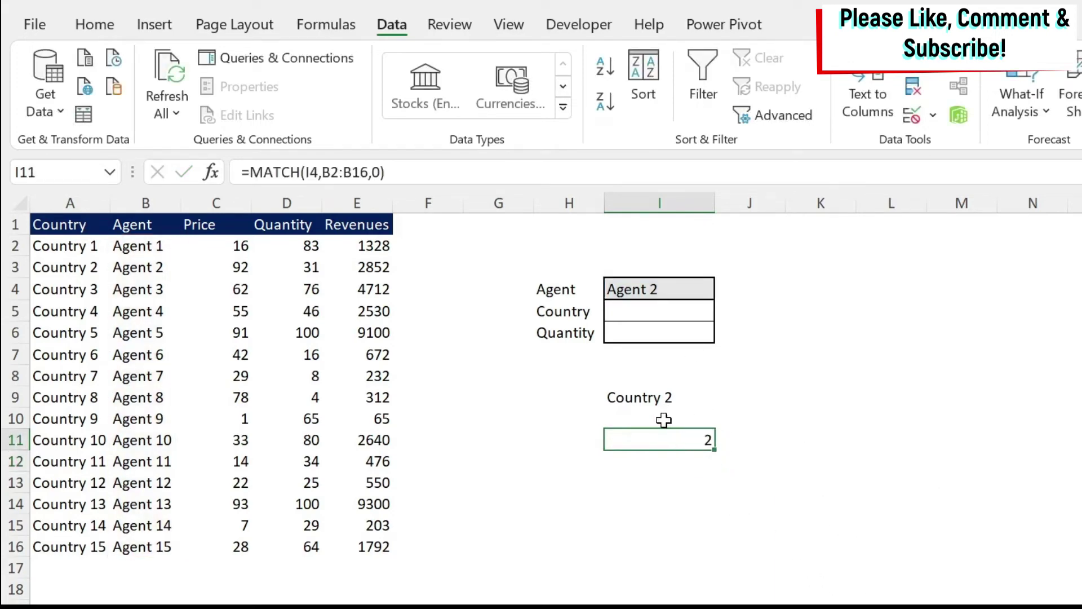
left_click(657, 393)
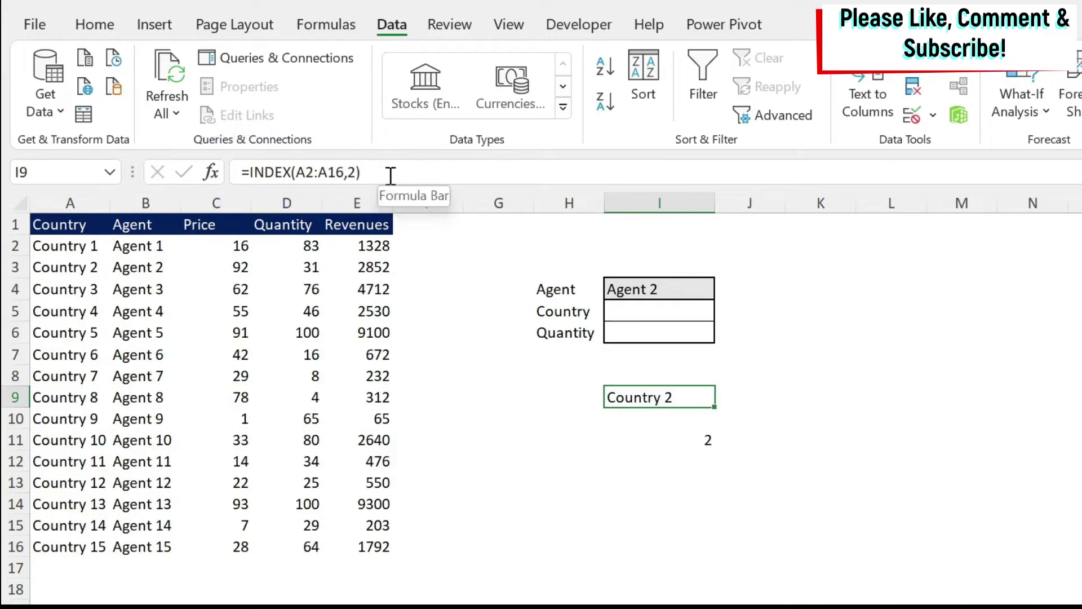
left_click_drag(386, 172, 233, 161)
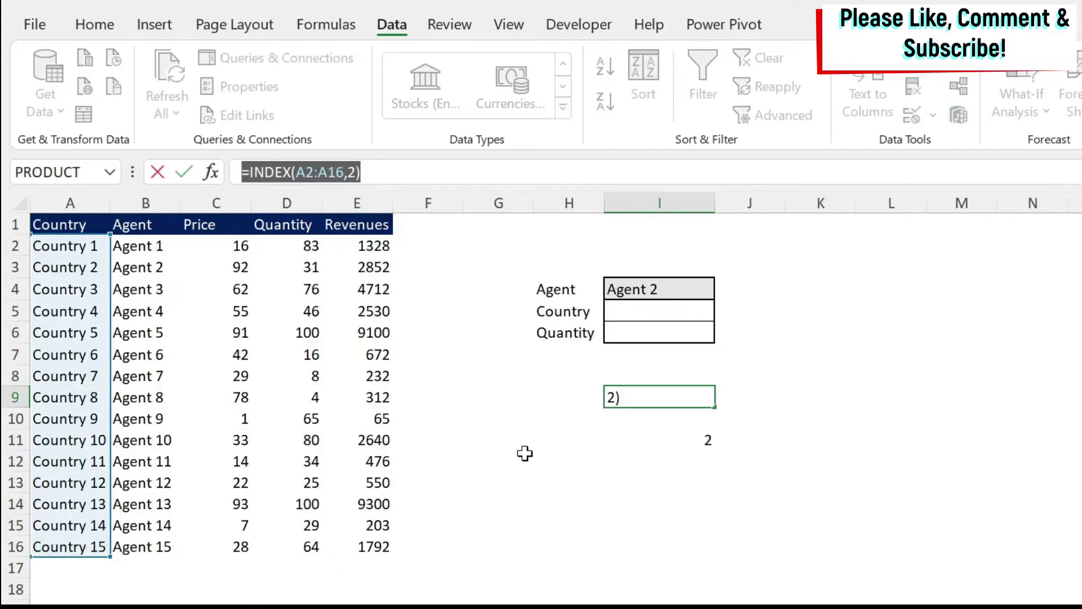
Step: Copy I9's =INDEX(A2:A16,2) formula into I5 so it shows Country 2
key("ctrl+c")
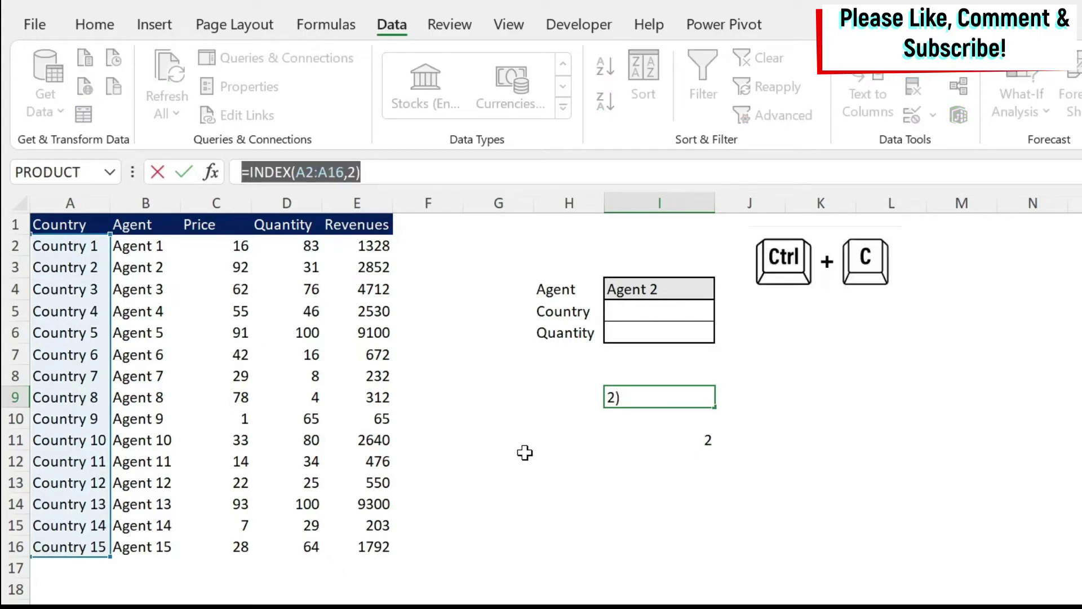
key("Escape")
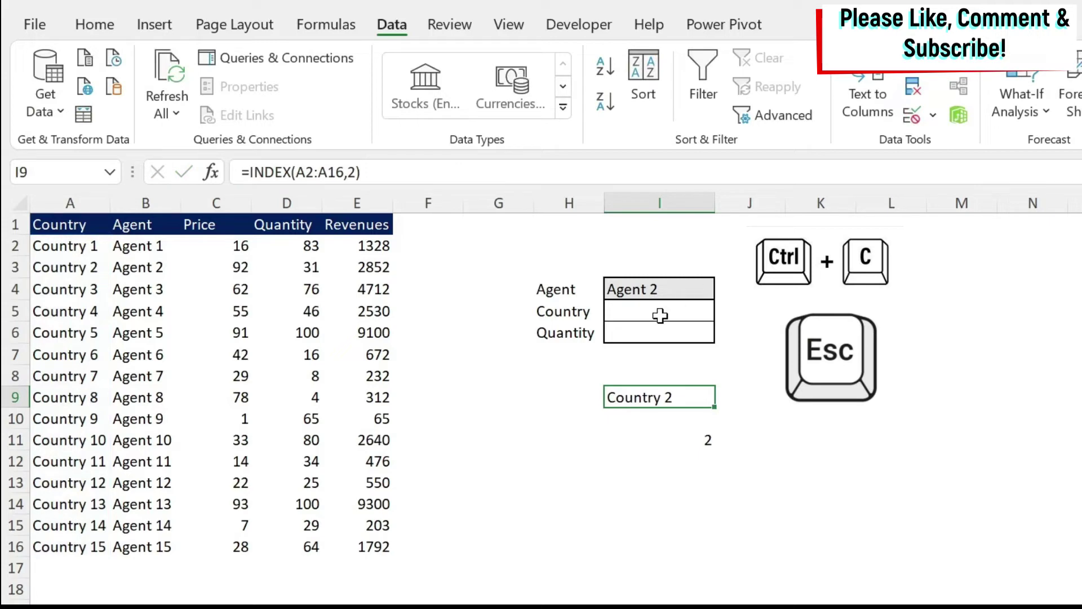
left_click(660, 316)
left_click(337, 168)
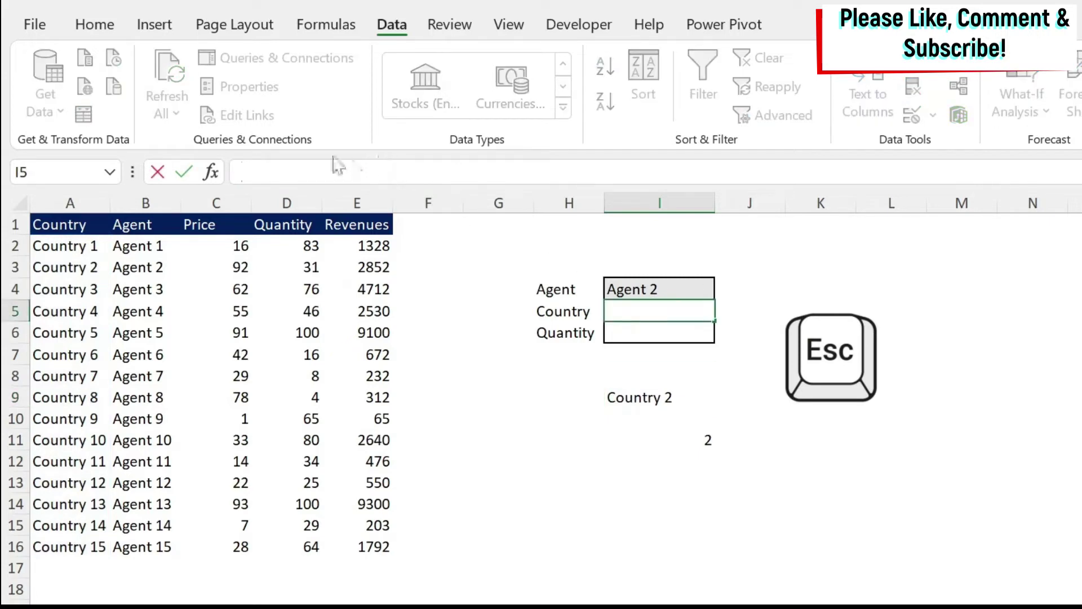
key("ctrl+v")
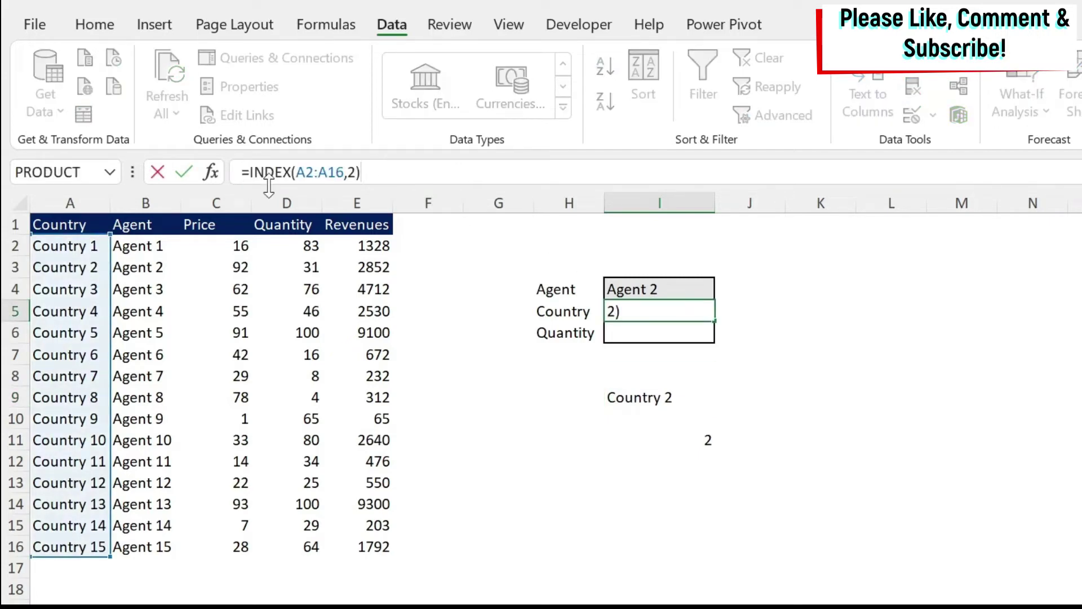
key("Return")
Step: Replace the row number 2 in I5's formula with I11's MATCH(I4,B2:B16,0) expression
left_click(684, 440)
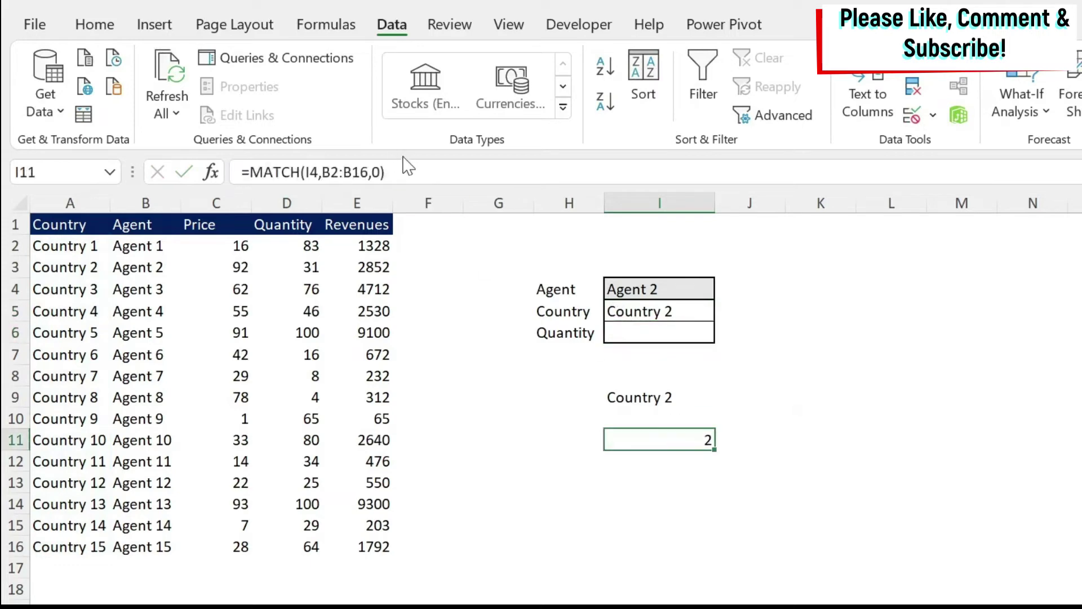
left_click_drag(407, 167, 249, 172)
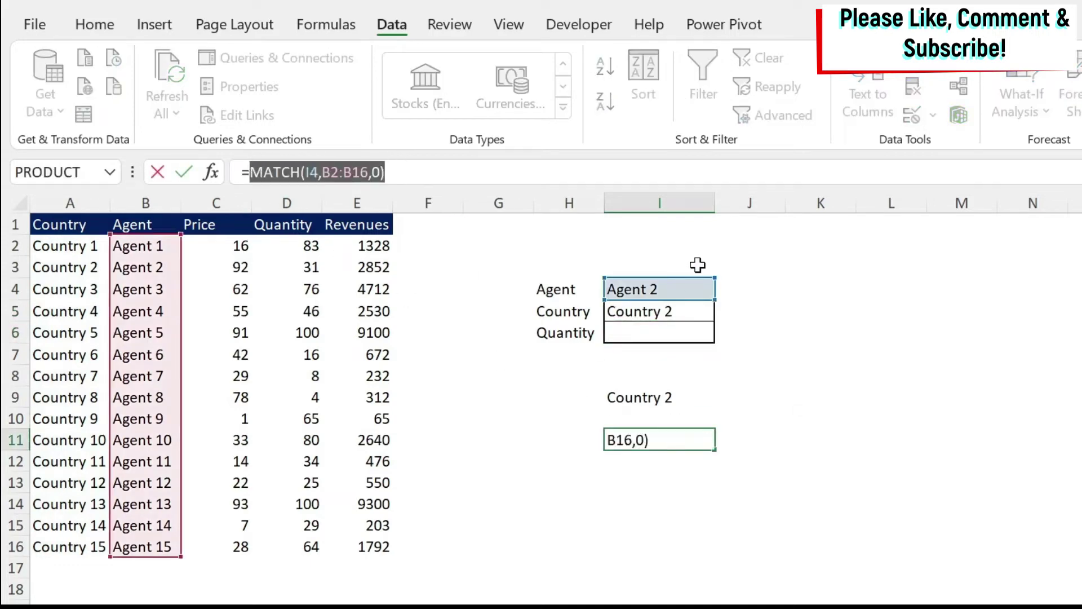
key("ctrl+c")
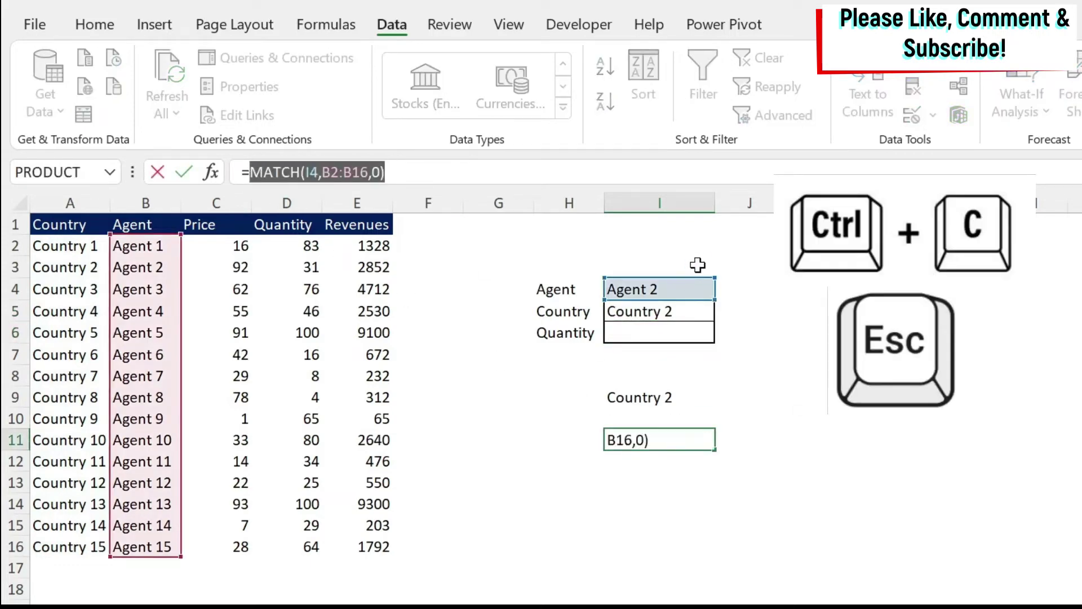
key("Escape")
left_click(648, 303)
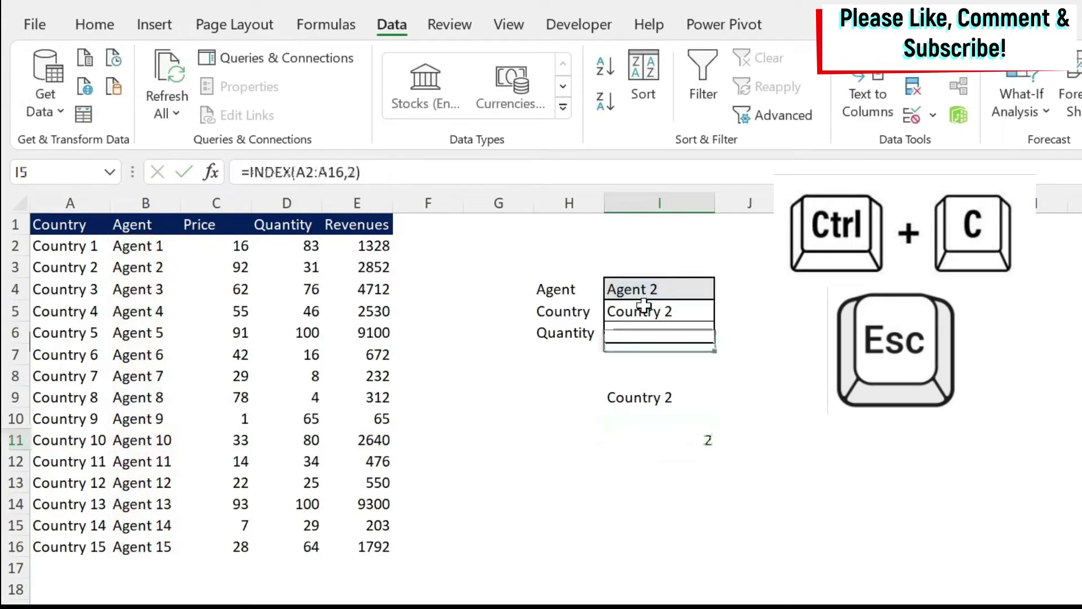
double_click(352, 171)
key("ctrl+v")
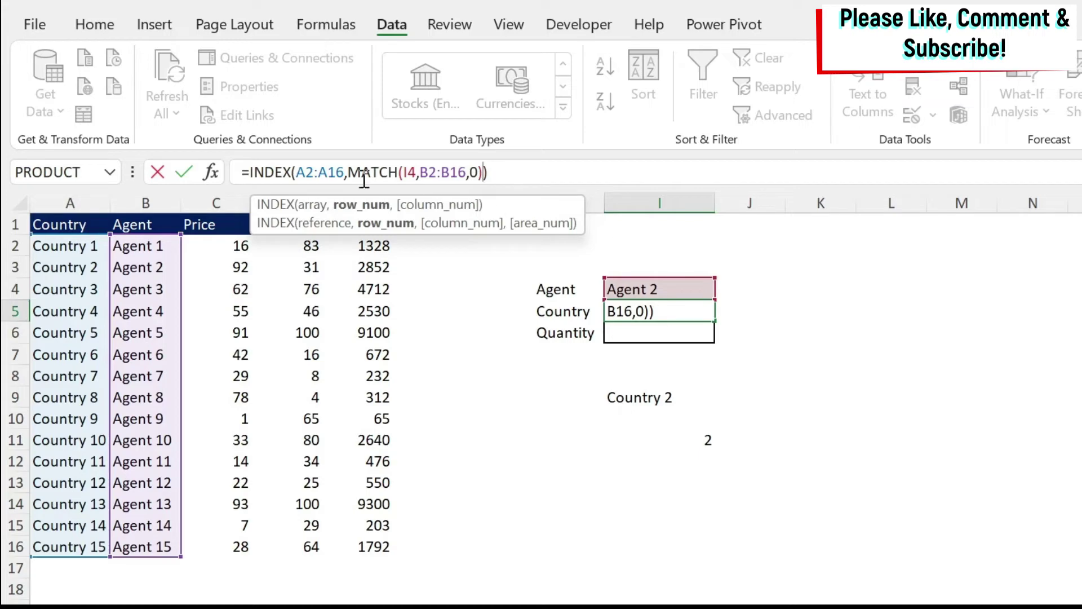
left_click(306, 179)
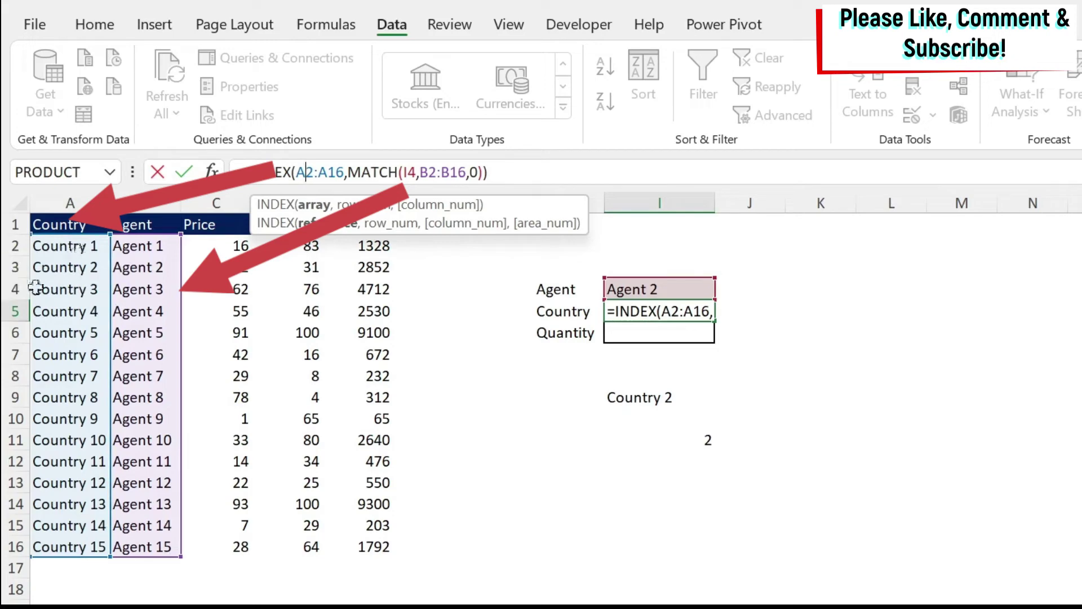
key("Return")
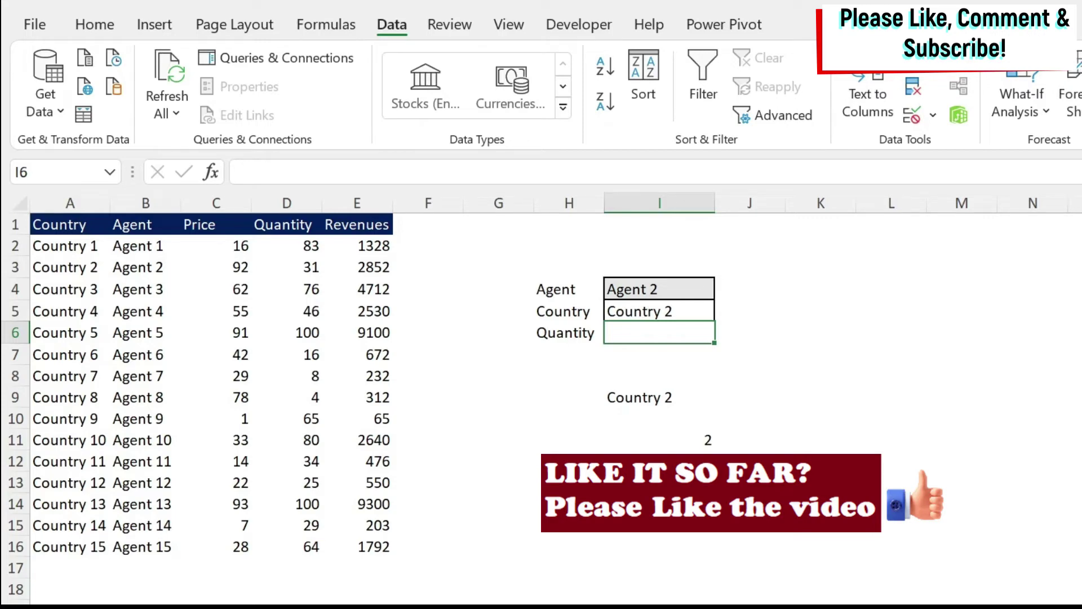
Step: Enter =INDEX(D2:D16,MATCH(I4,B2:B16,0)) in I6, returning quantity 31 for Agent 2
type("=")
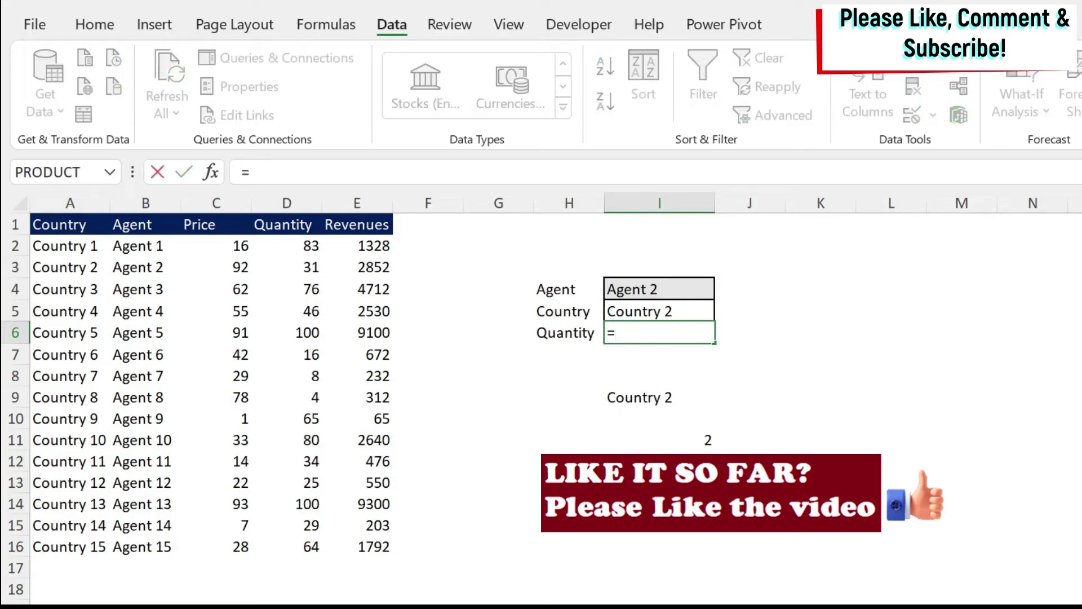
type("index(")
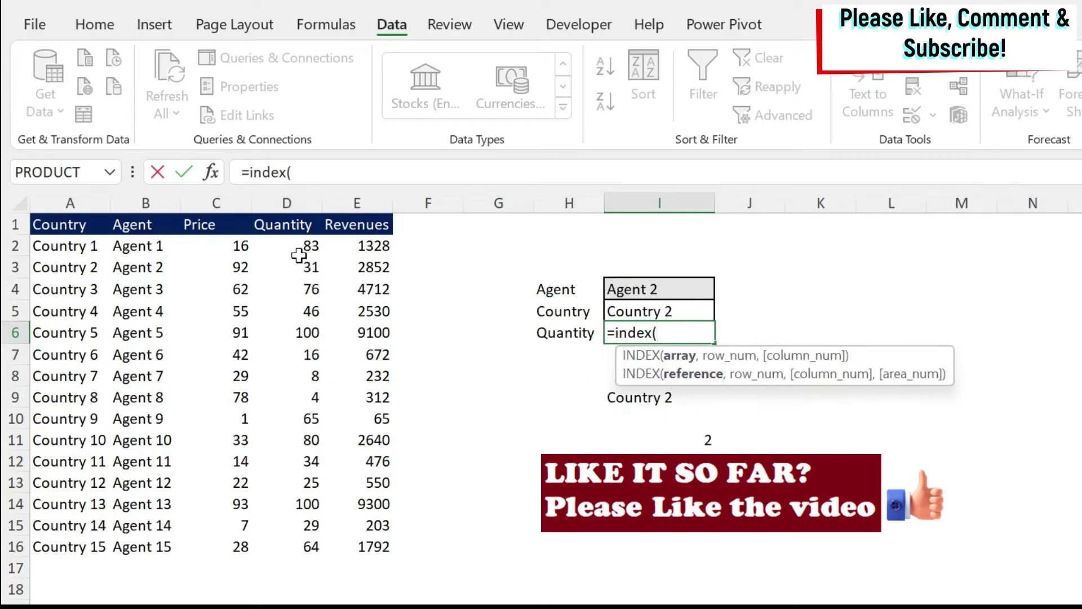
left_click_drag(297, 244, 288, 546)
type(",")
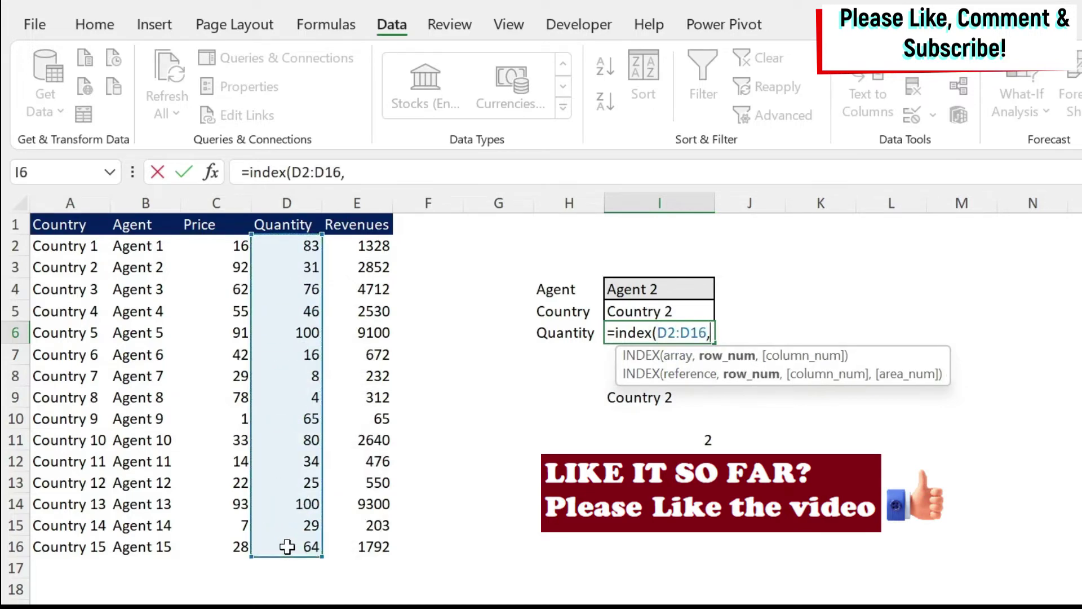
type("match(")
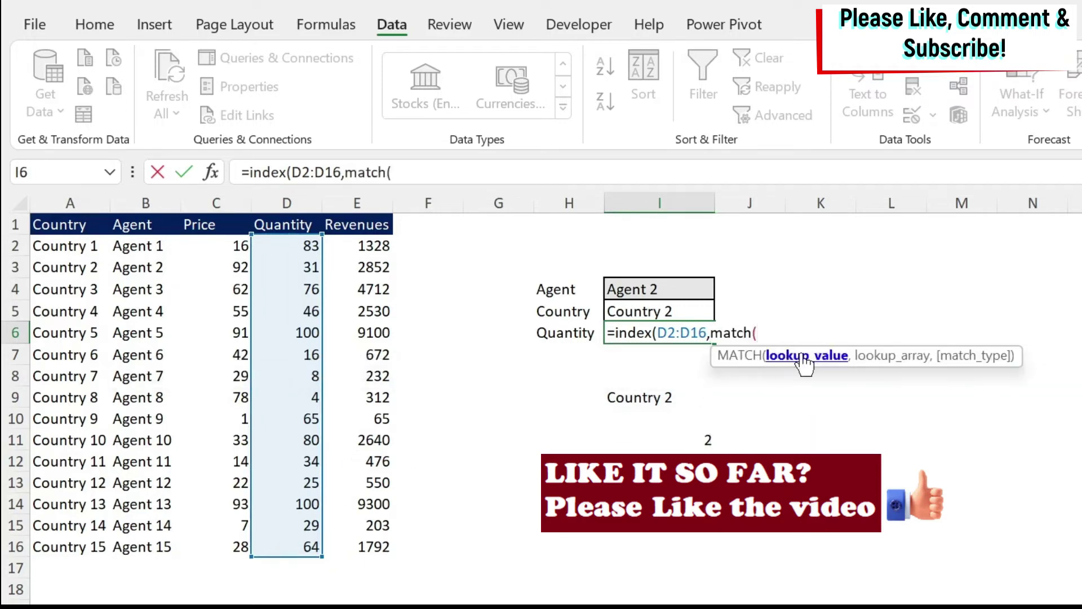
left_click(653, 282)
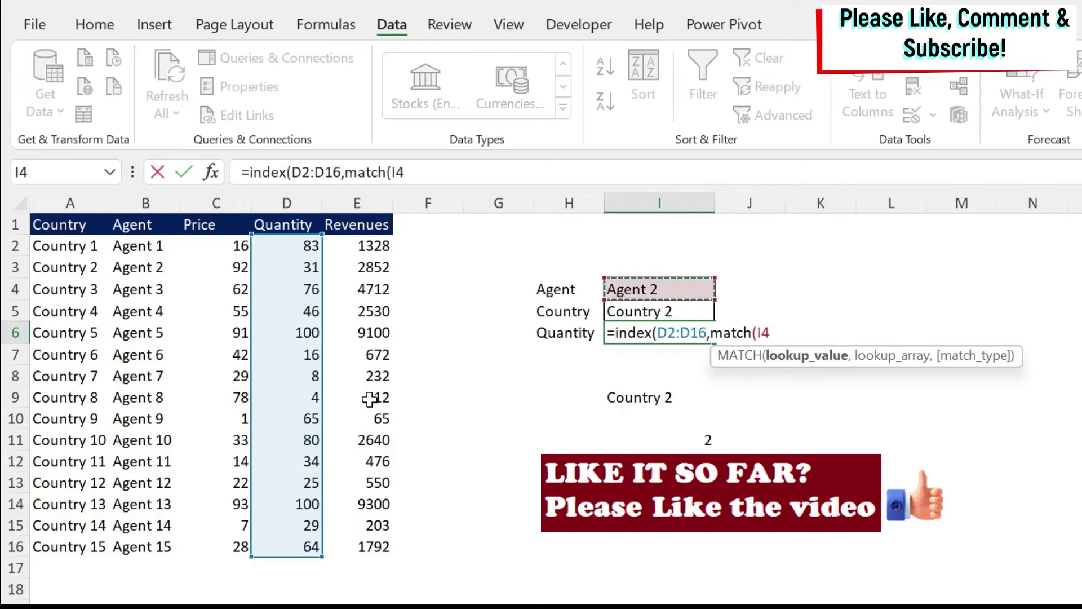
type(",")
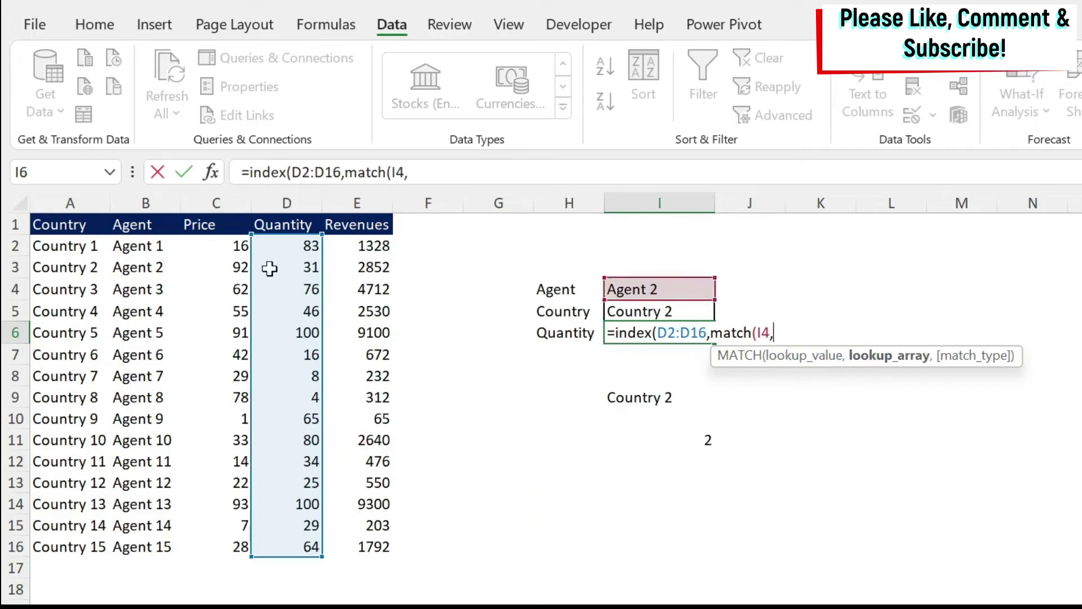
left_click_drag(122, 240, 131, 539)
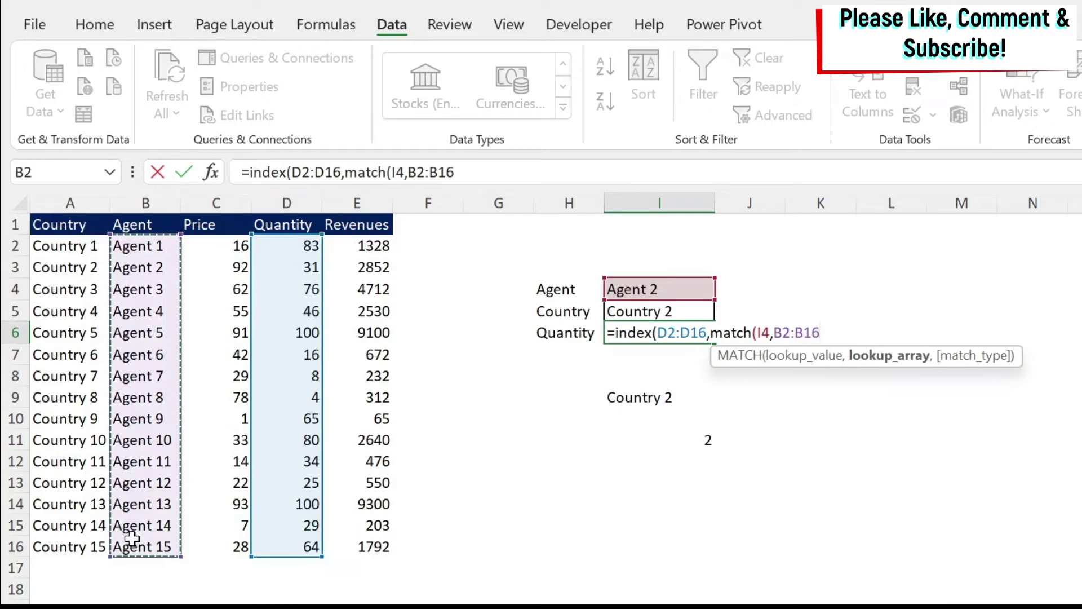
type(",")
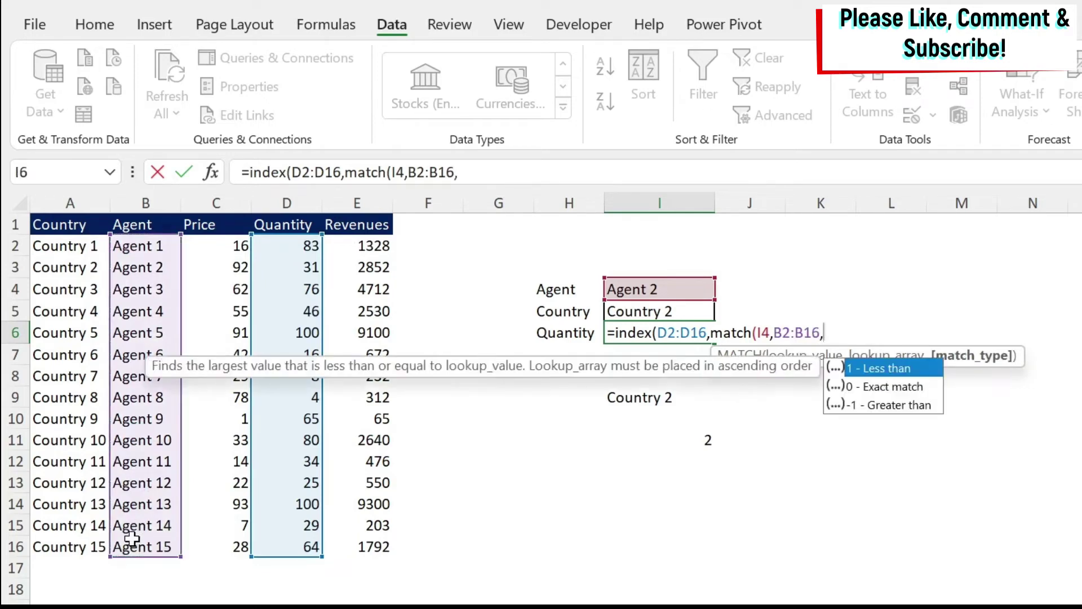
type("0)")
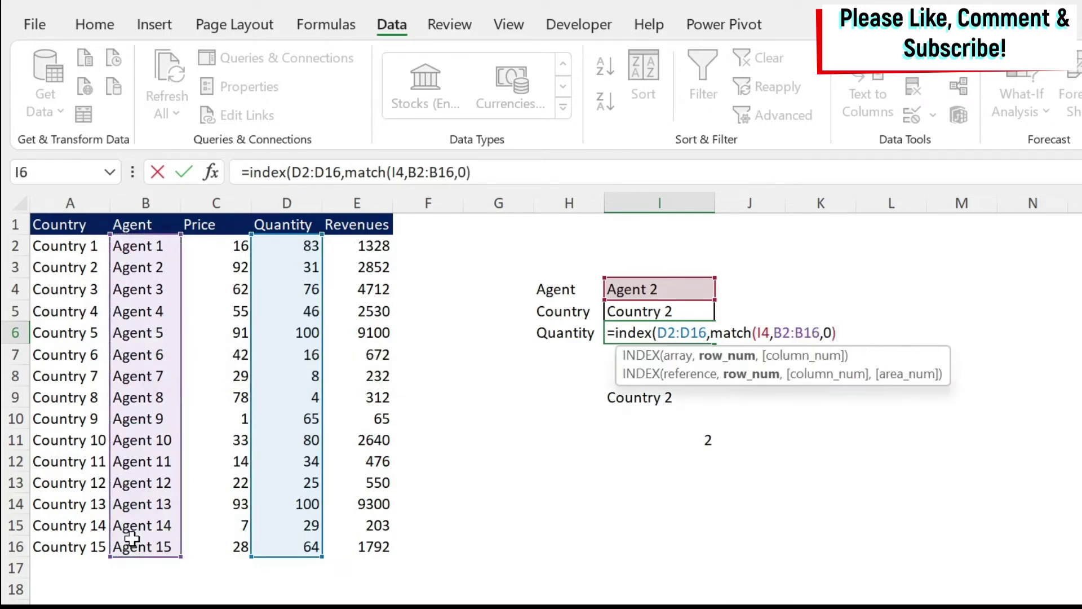
type(")")
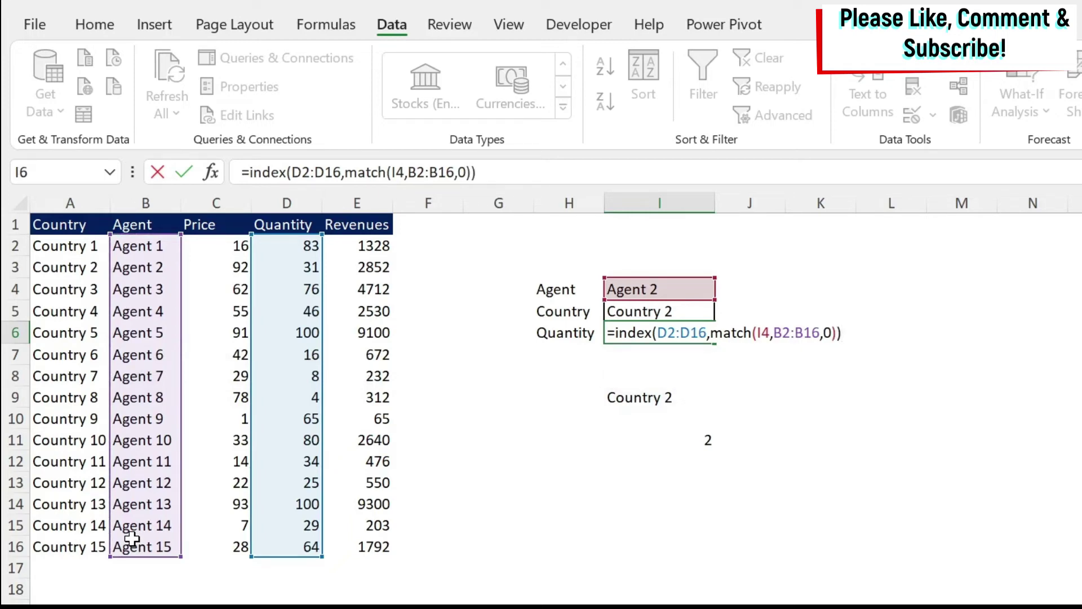
key("Return")
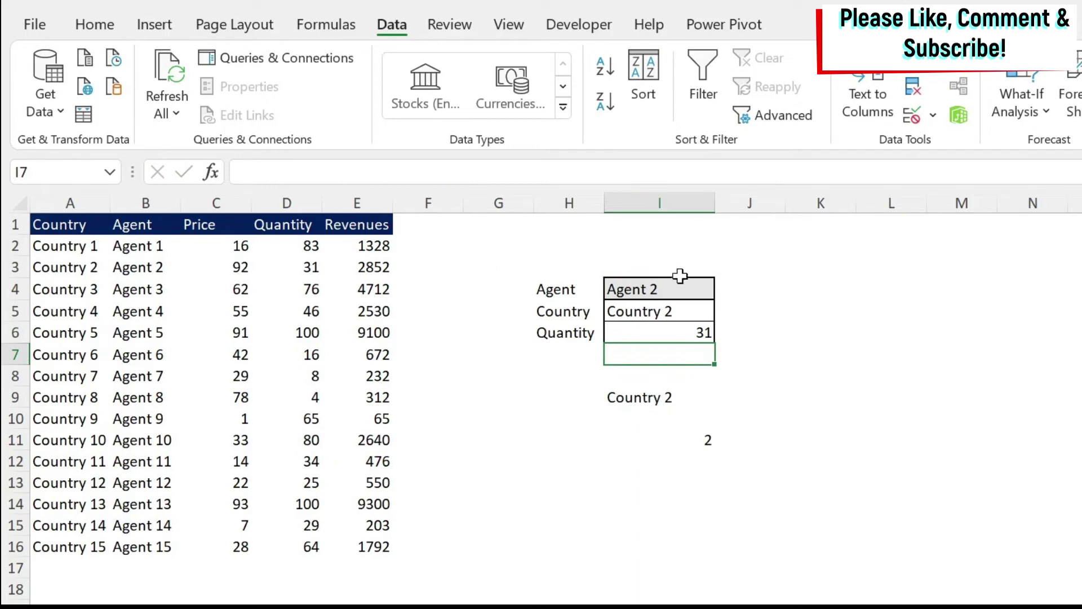
Step: Switch I4 to Agent 3 so the lookups show Country 3 and quantity 76
left_click(679, 283)
left_click(724, 289)
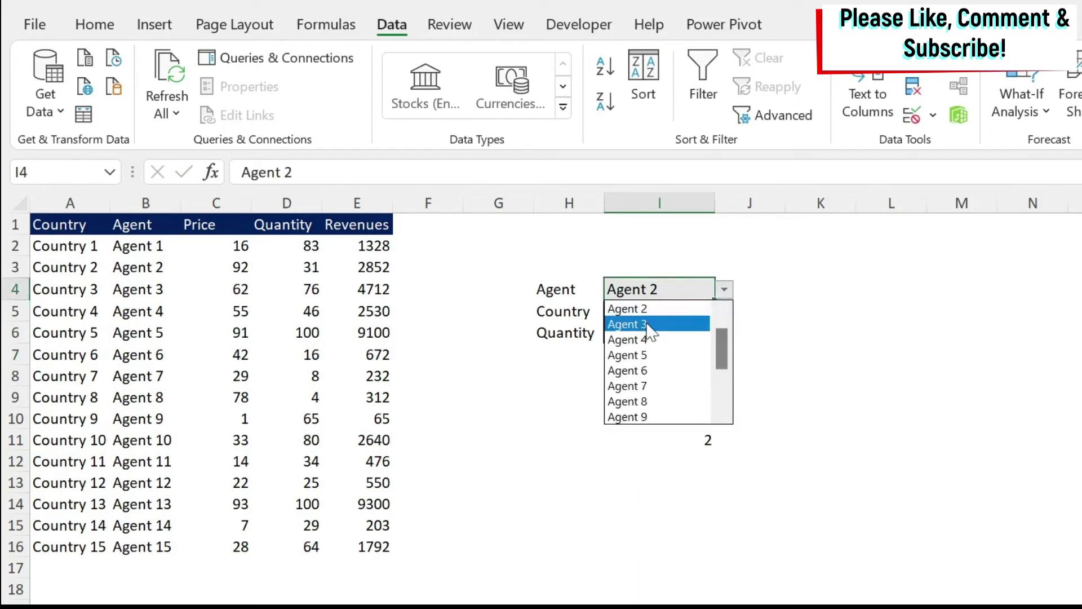
left_click(649, 325)
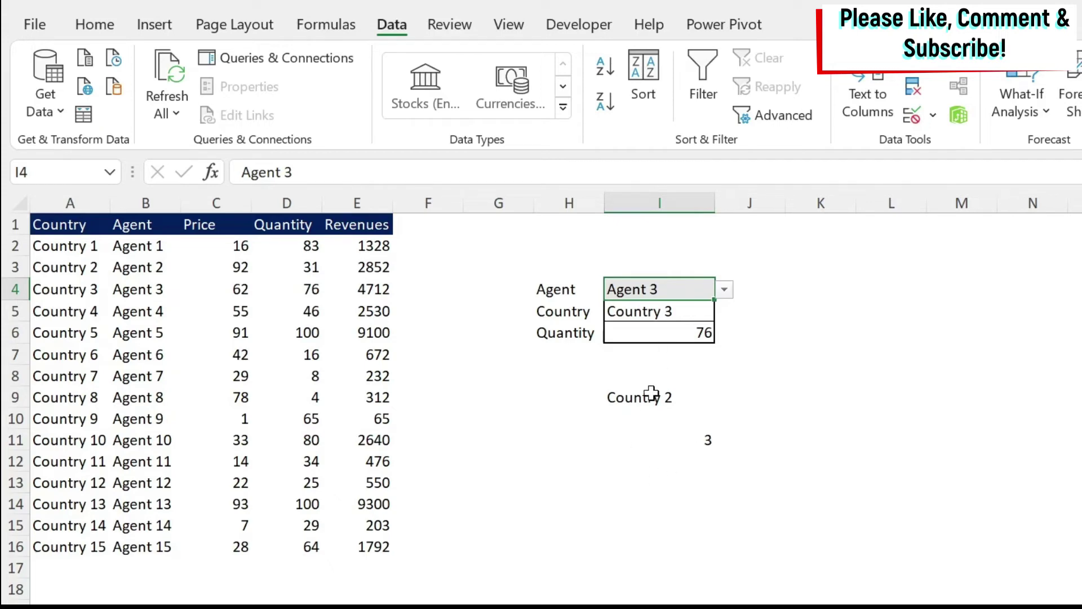
left_click(564, 333)
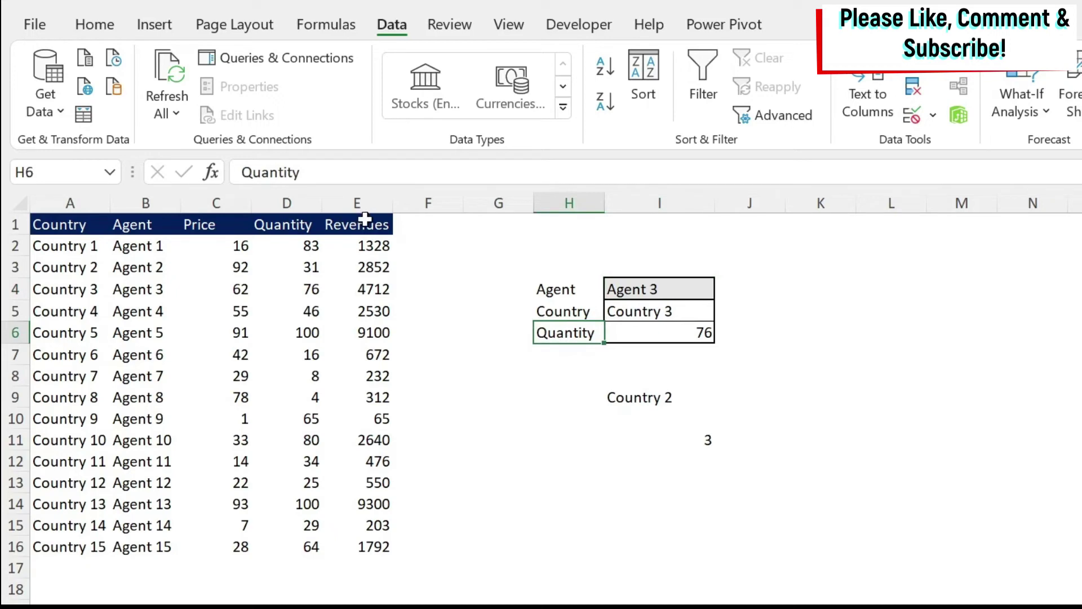
Step: Add list validation to H6 sourced from the Quantity and Revenues headers in D1:E1
left_click(689, 334)
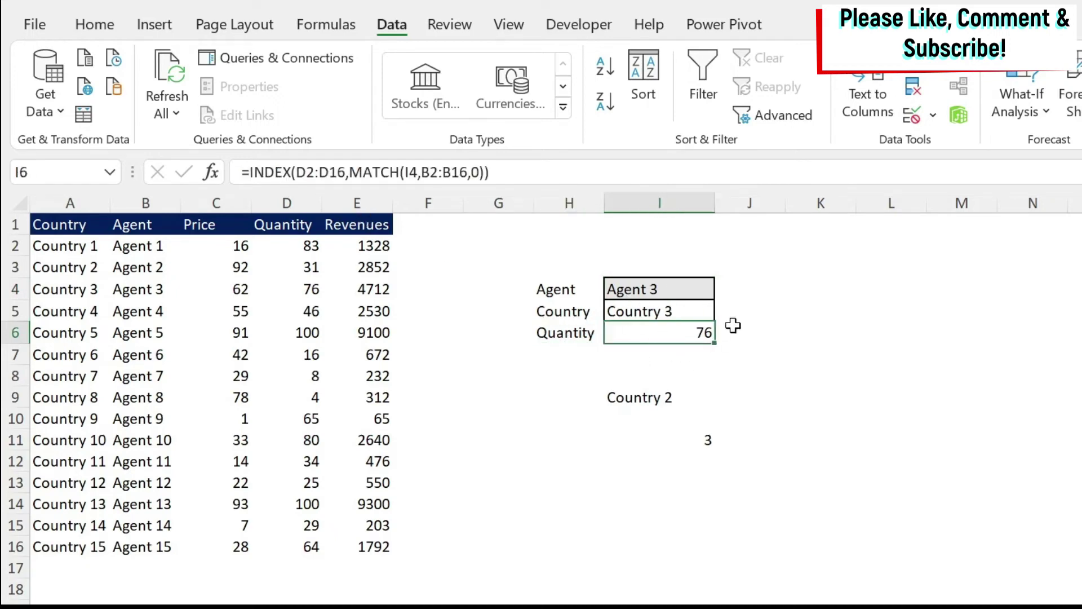
left_click(629, 288)
left_click(548, 333)
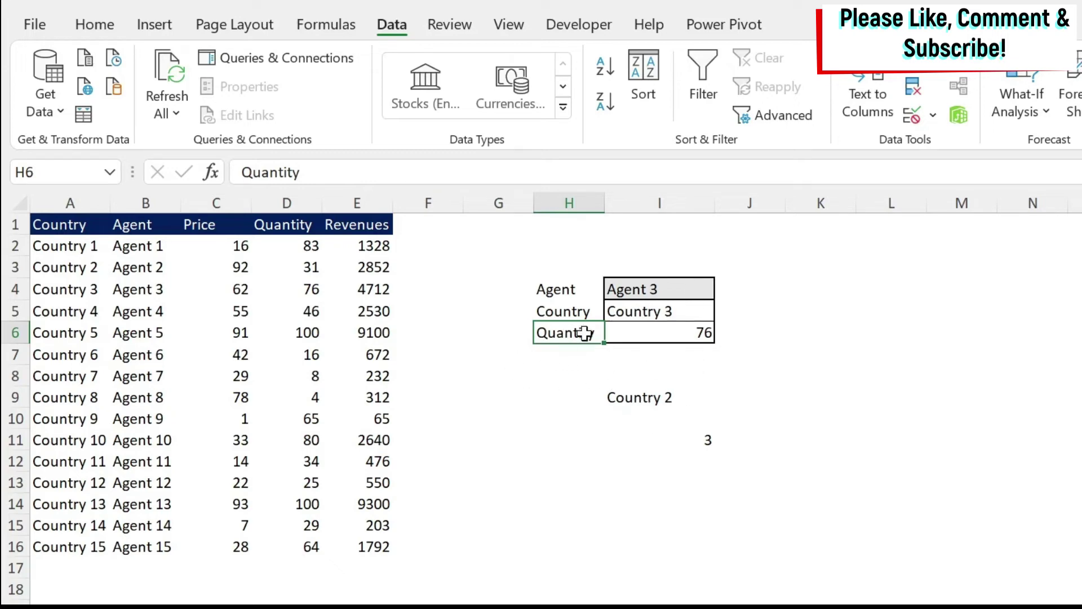
left_click(922, 120)
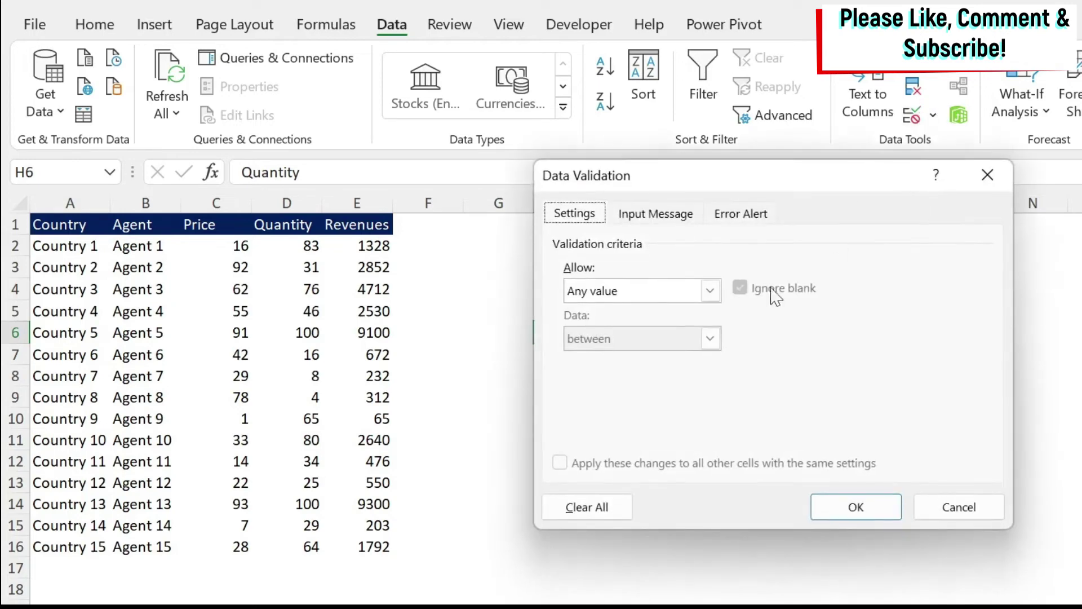
left_click(710, 291)
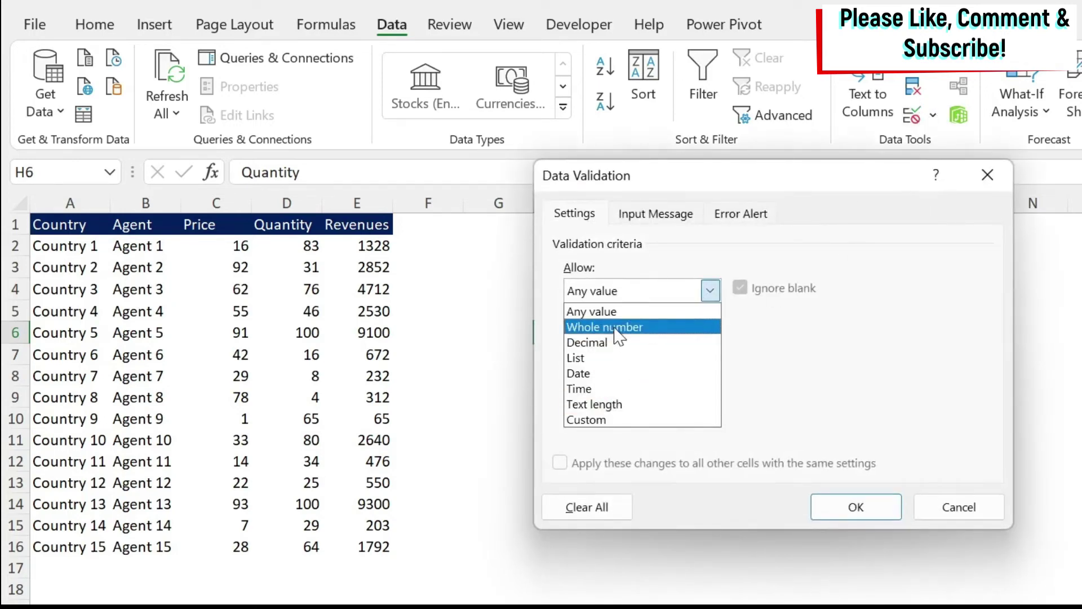
left_click(615, 358)
left_click(860, 385)
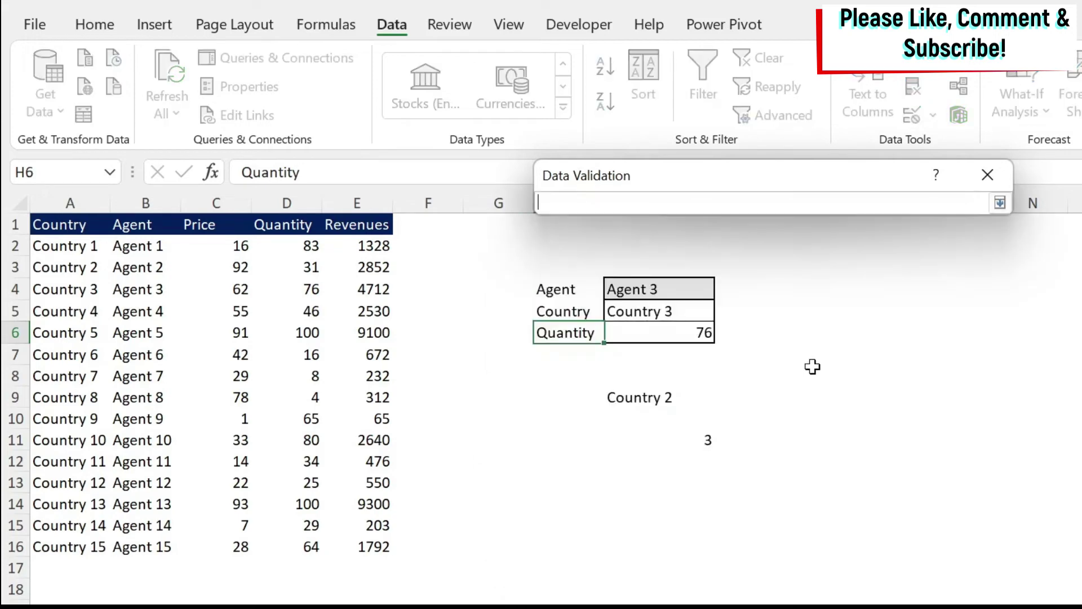
left_click(302, 224)
left_click_drag(303, 225, 344, 223)
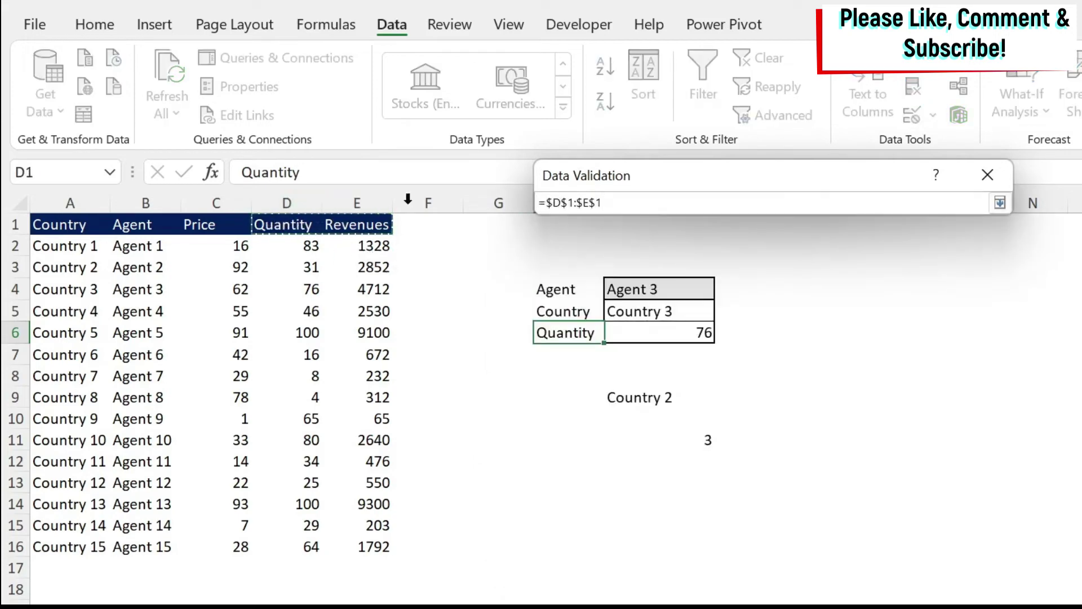
left_click(1000, 203)
left_click(855, 507)
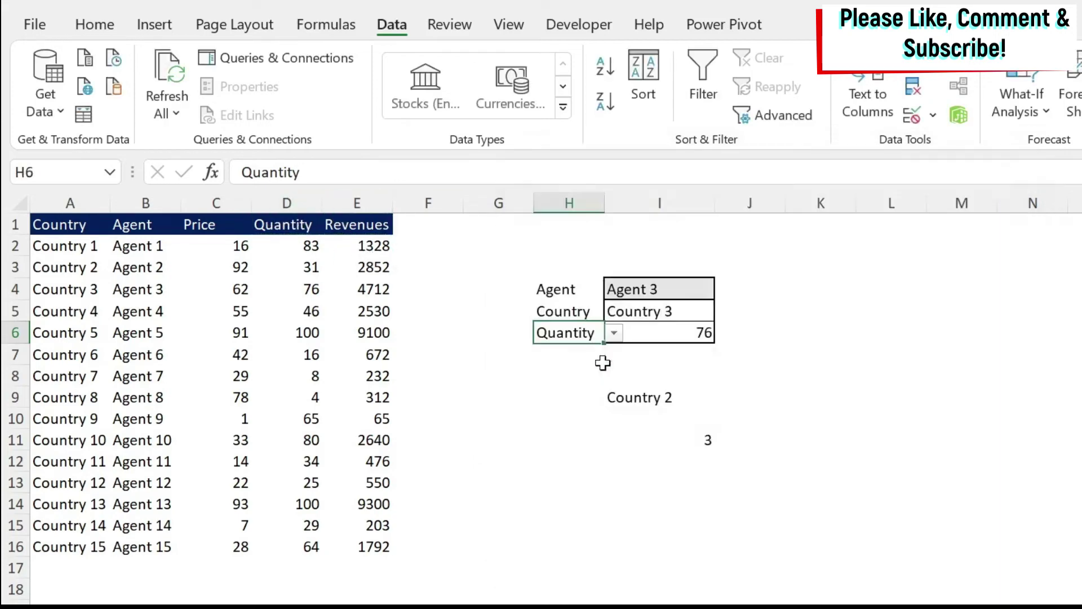
Step: Test H6's dropdown by choosing Revenues, then set it back to Quantity
left_click(614, 333)
left_click(604, 368)
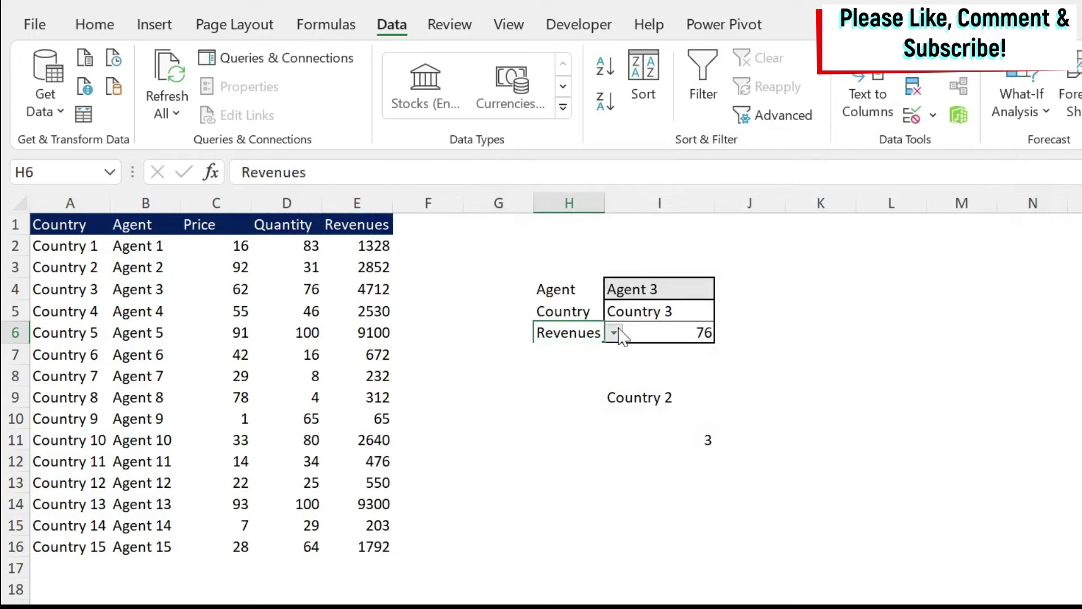
left_click(613, 333)
left_click(609, 352)
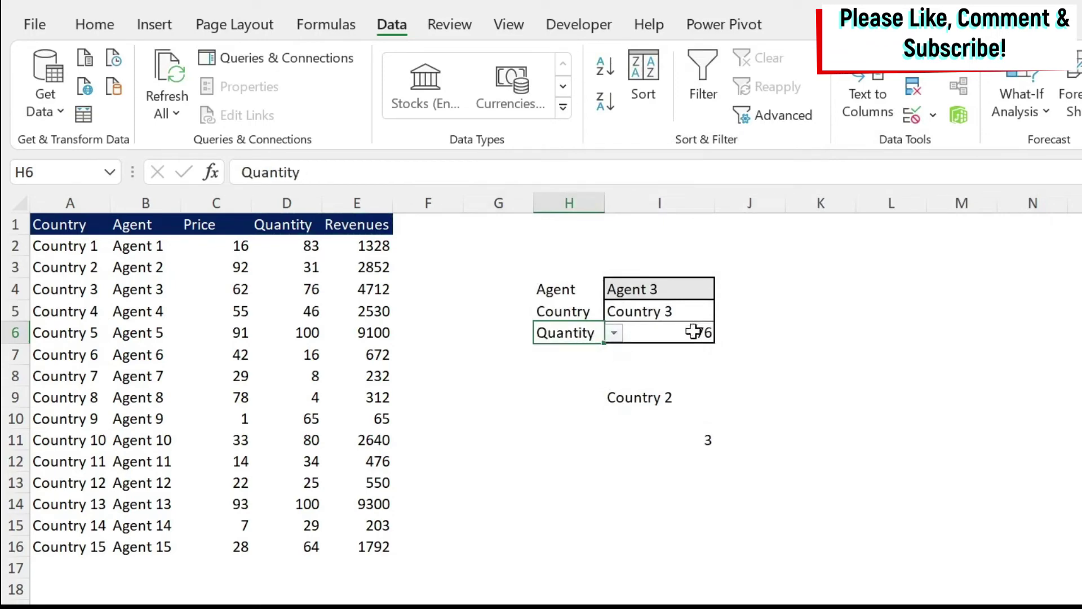
left_click(684, 334)
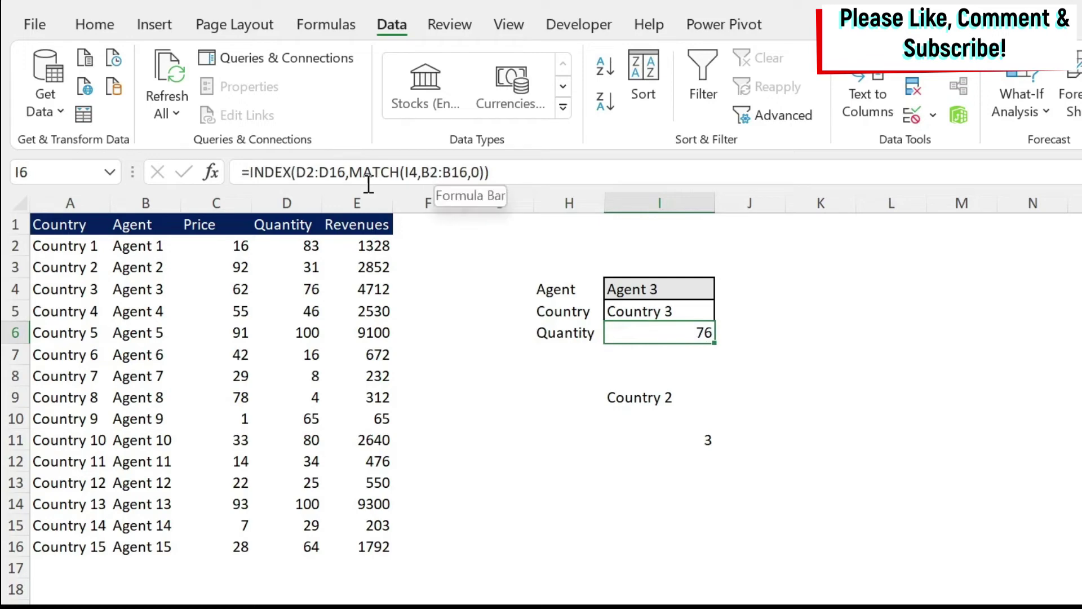
Step: Widen the INDEX range in I6's formula from D2:D16 to D2:E16
left_click(312, 167)
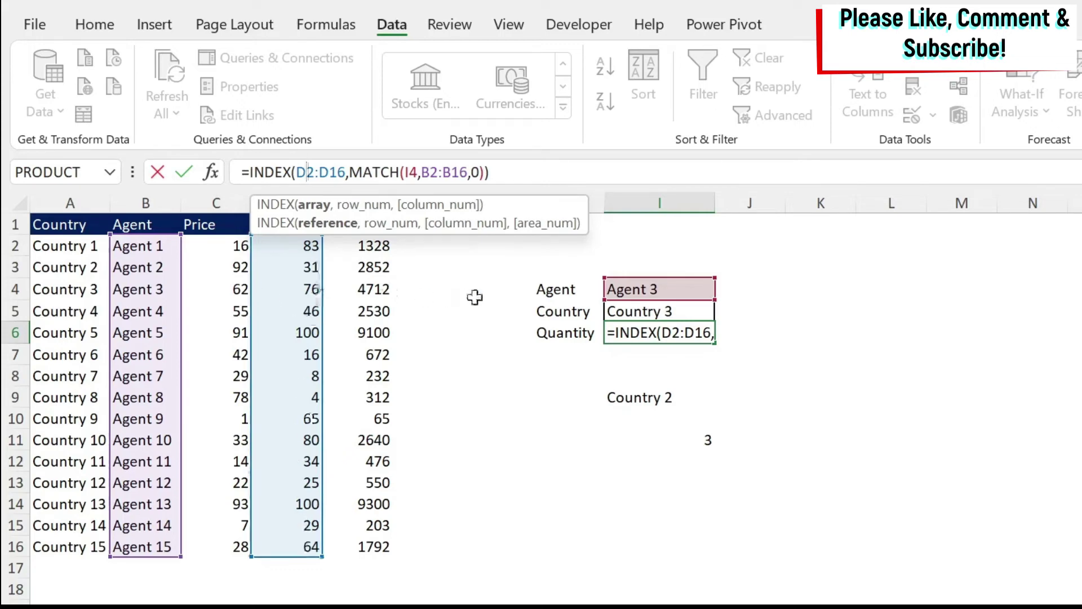
key("ctrl+Return")
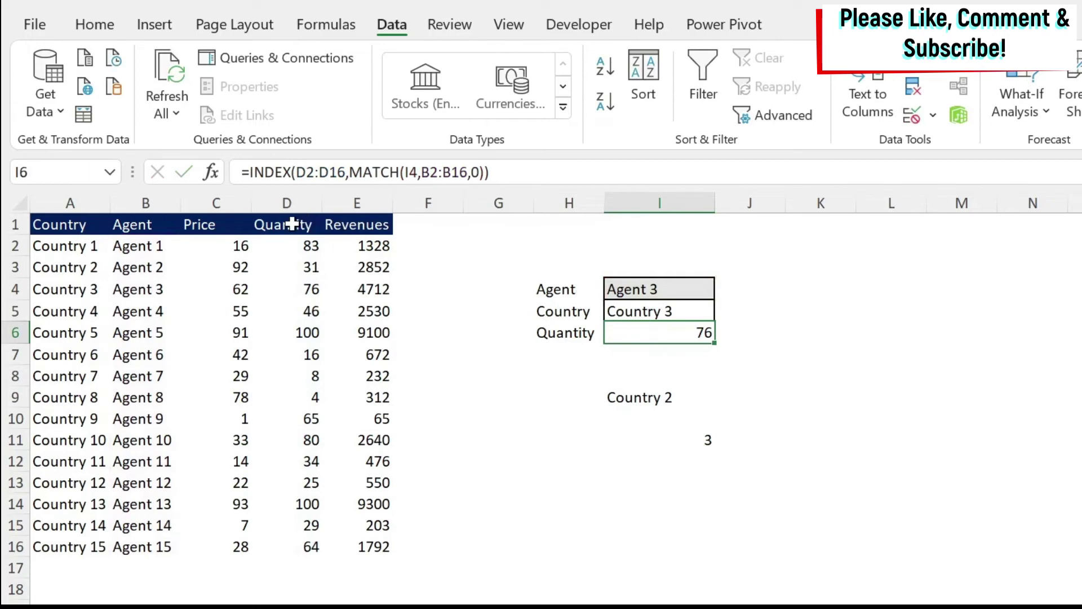
left_click_drag(292, 221, 368, 552)
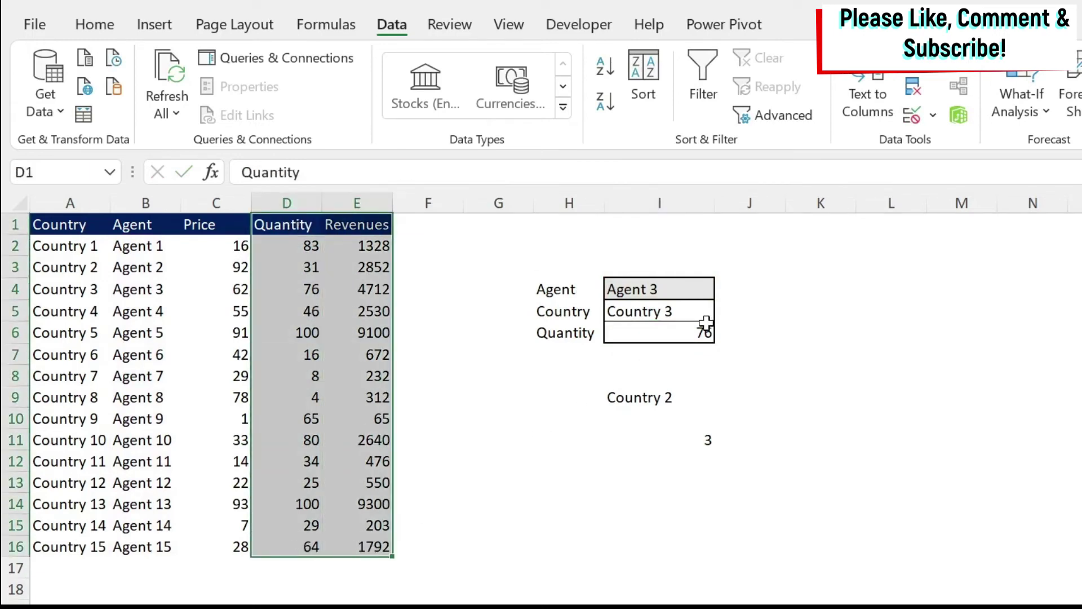
left_click(688, 327)
left_click(333, 172)
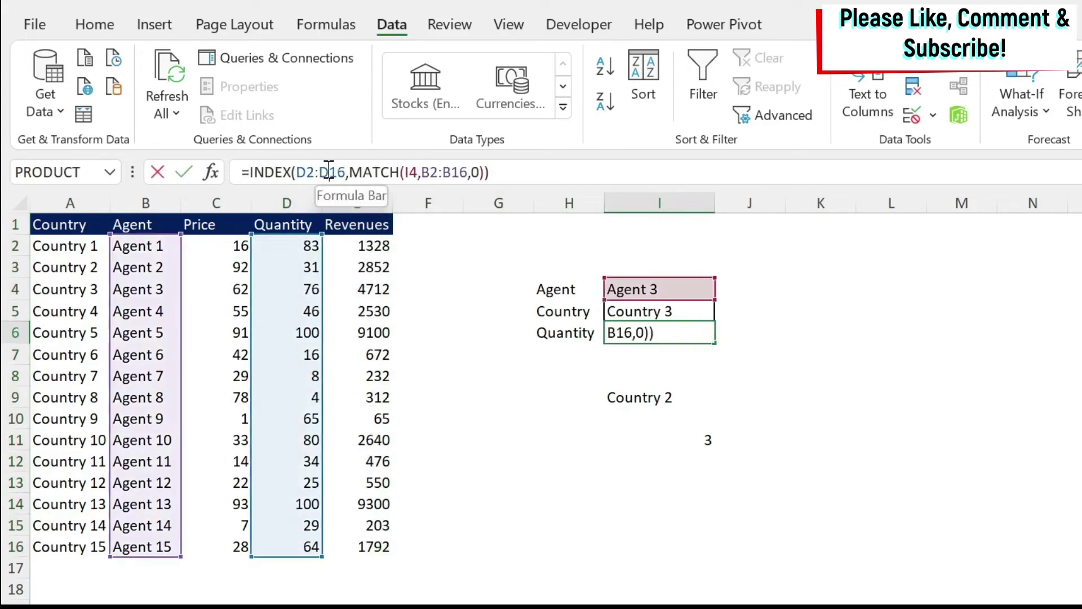
left_click_drag(322, 556, 369, 547)
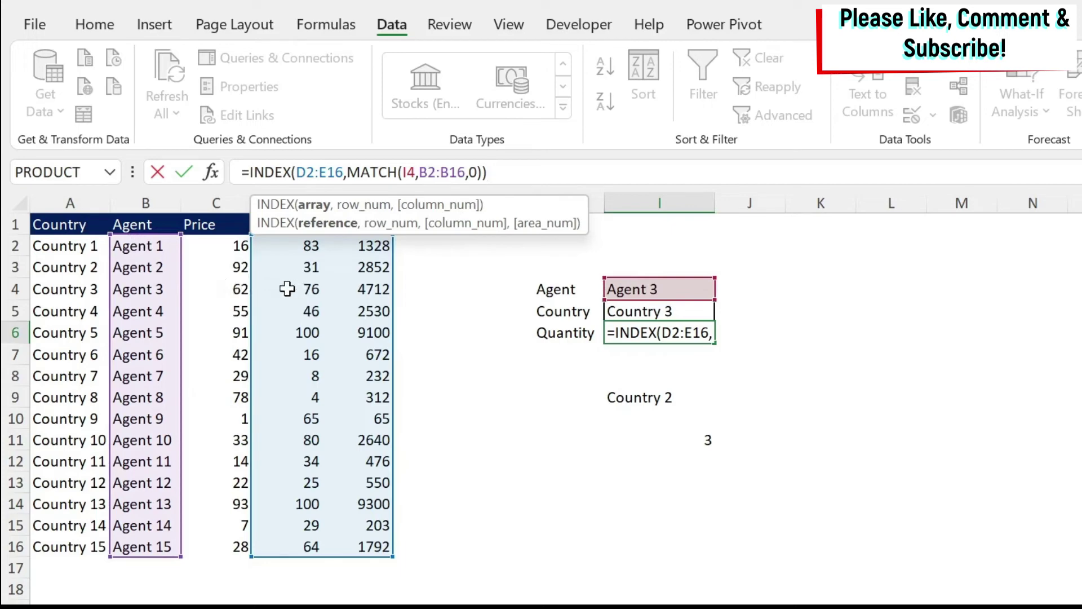
Step: Complete I6 as =INDEX(D2:E16,MATCH(I4,B2:B16,0),MATCH(H6,D1:E1,0)) for a two-way lookup
left_click(481, 172)
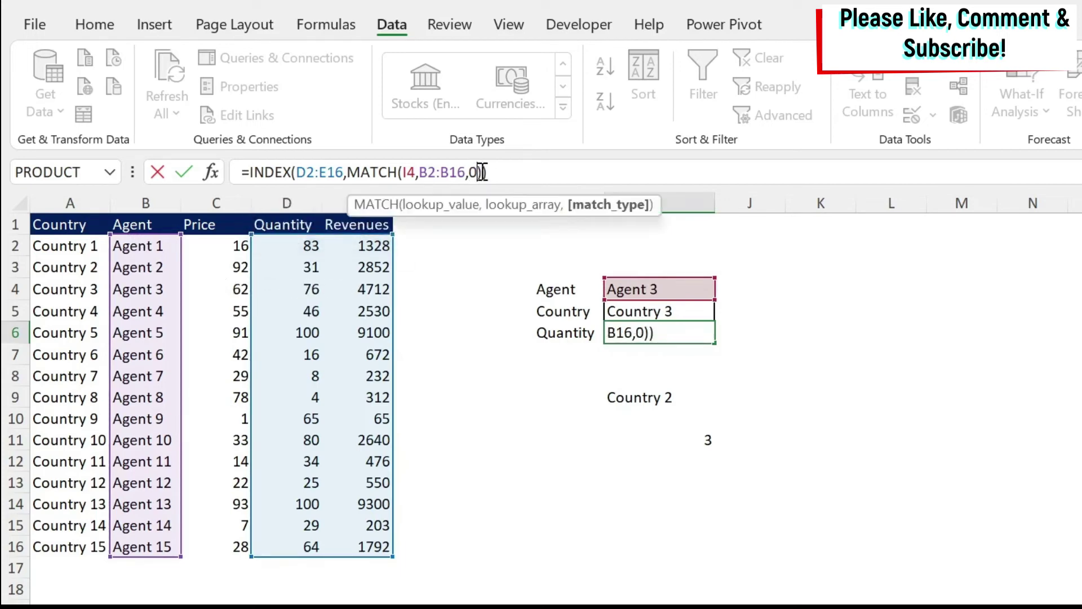
left_click(612, 177)
type(",")
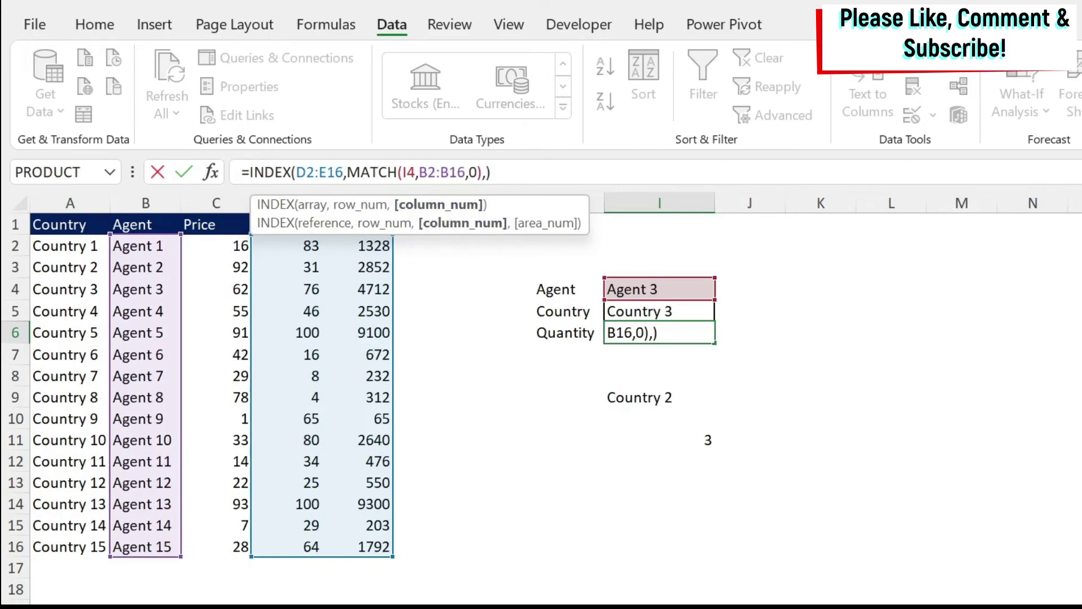
type("match(")
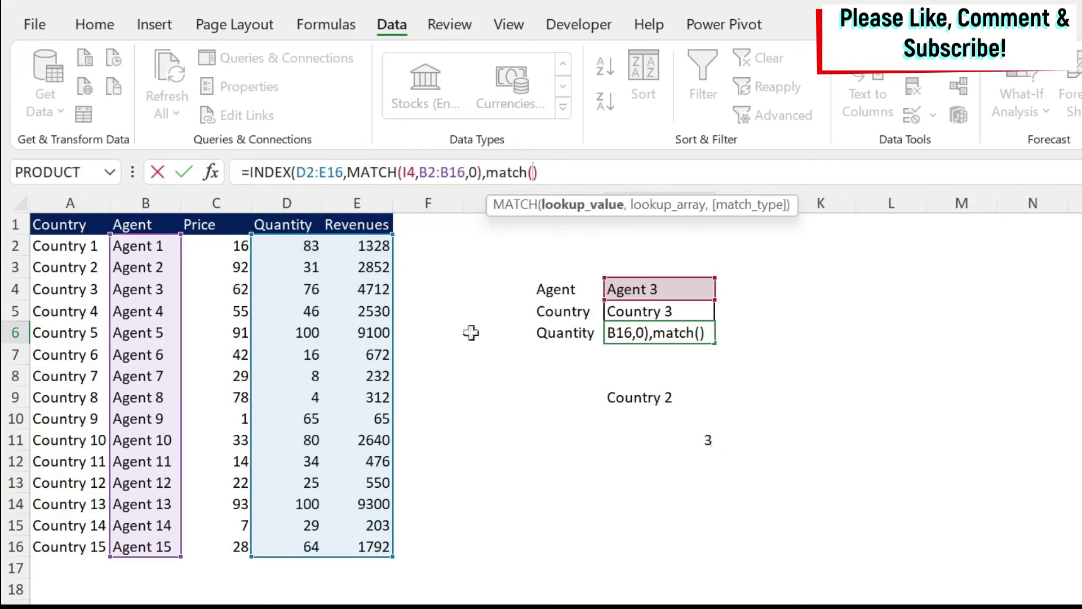
left_click(554, 334)
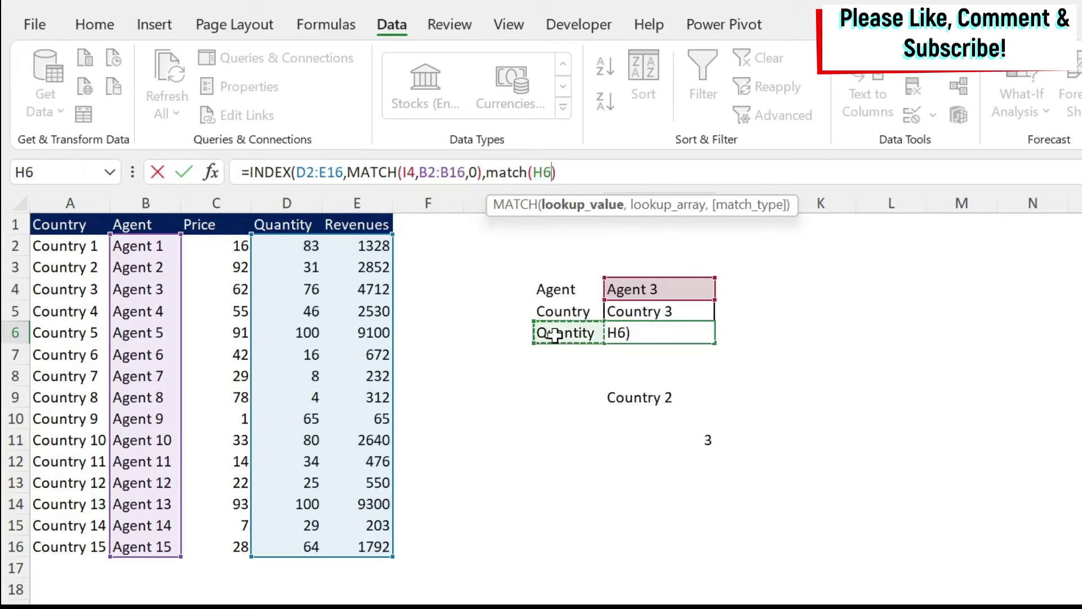
type(",")
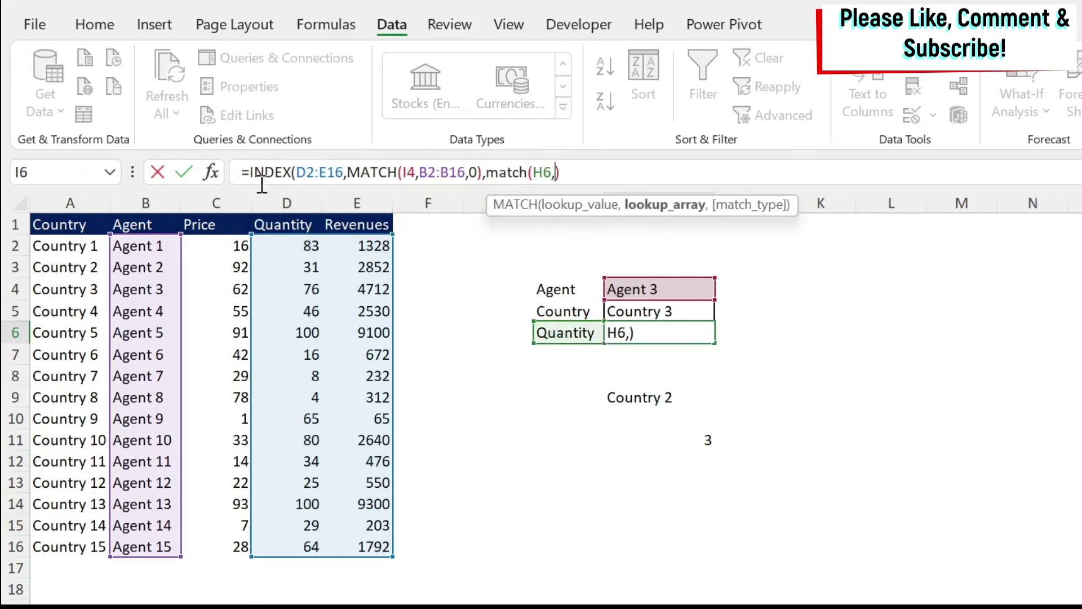
left_click_drag(285, 223, 361, 224)
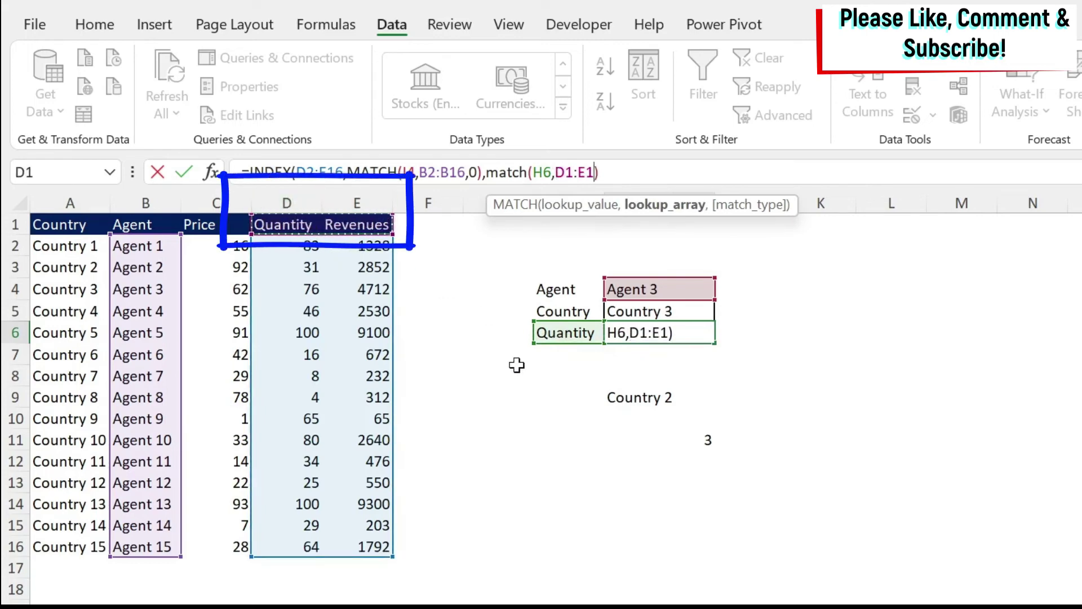
type(",0")
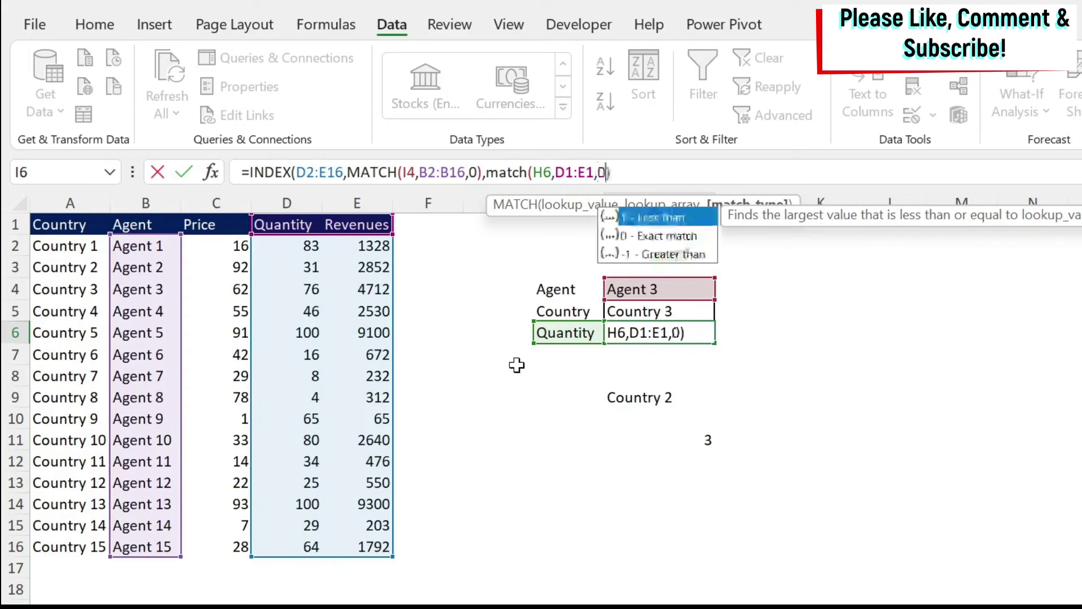
type(")")
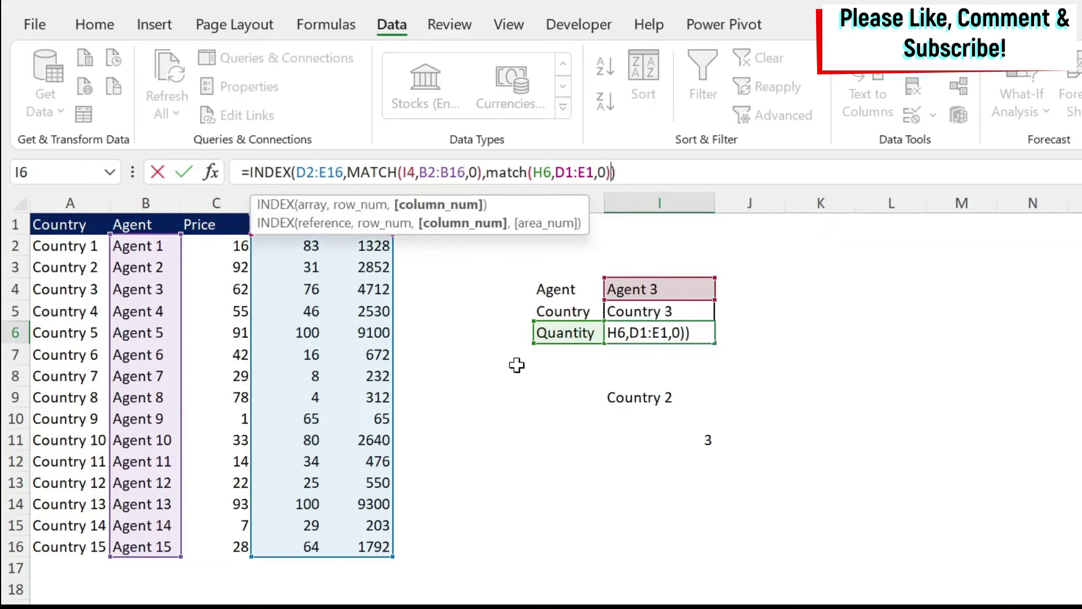
key("Return")
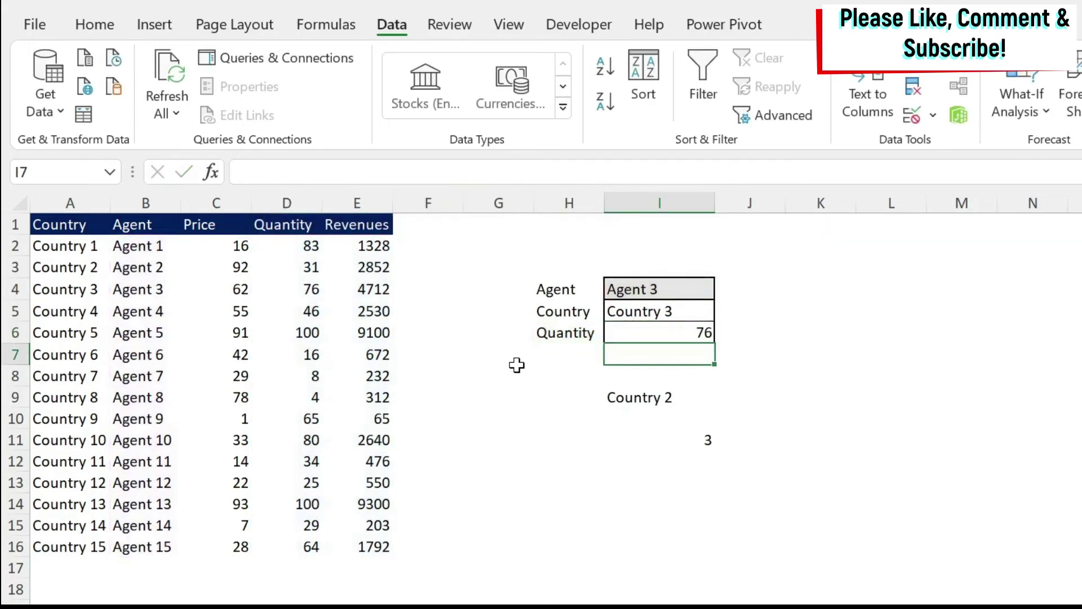
left_click(576, 331)
Step: Switch the H6 header to Revenues so I6 shows 4712, then open Evaluate Formula on I6
left_click(613, 334)
left_click(575, 368)
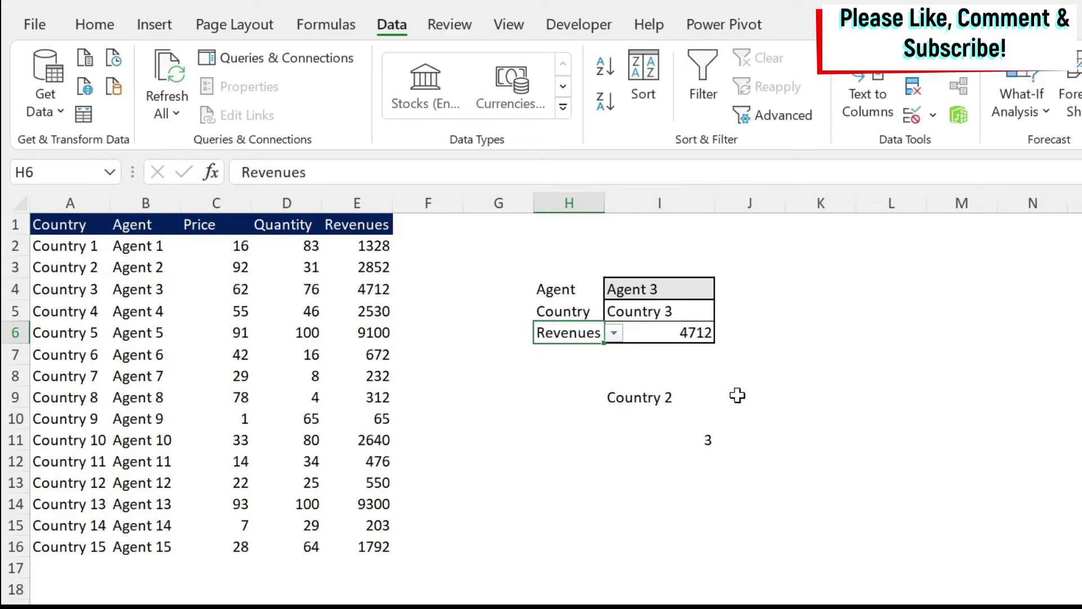
left_click(705, 338)
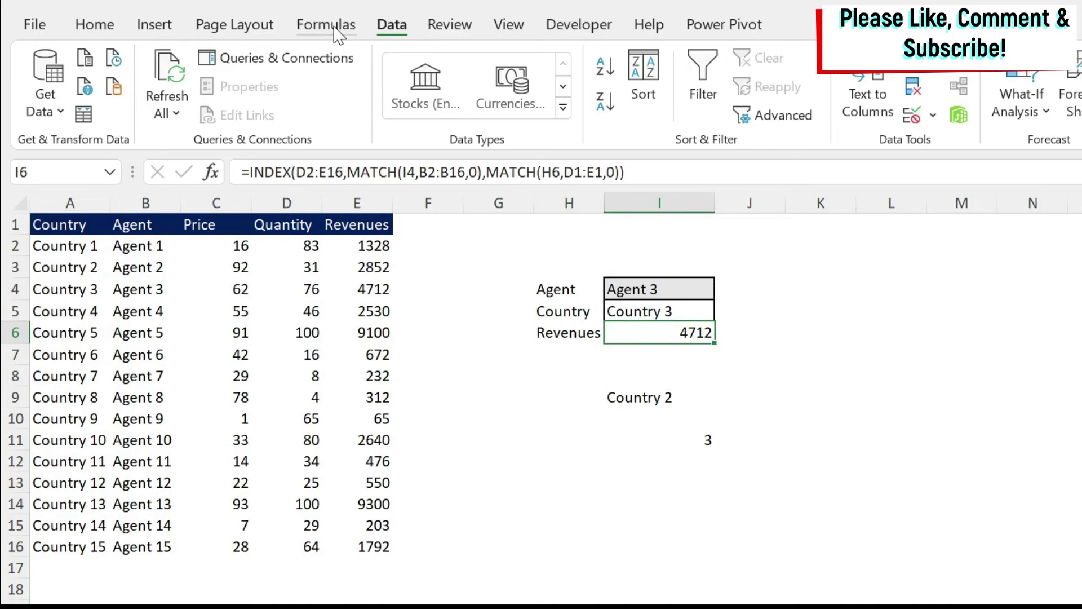
left_click(338, 25)
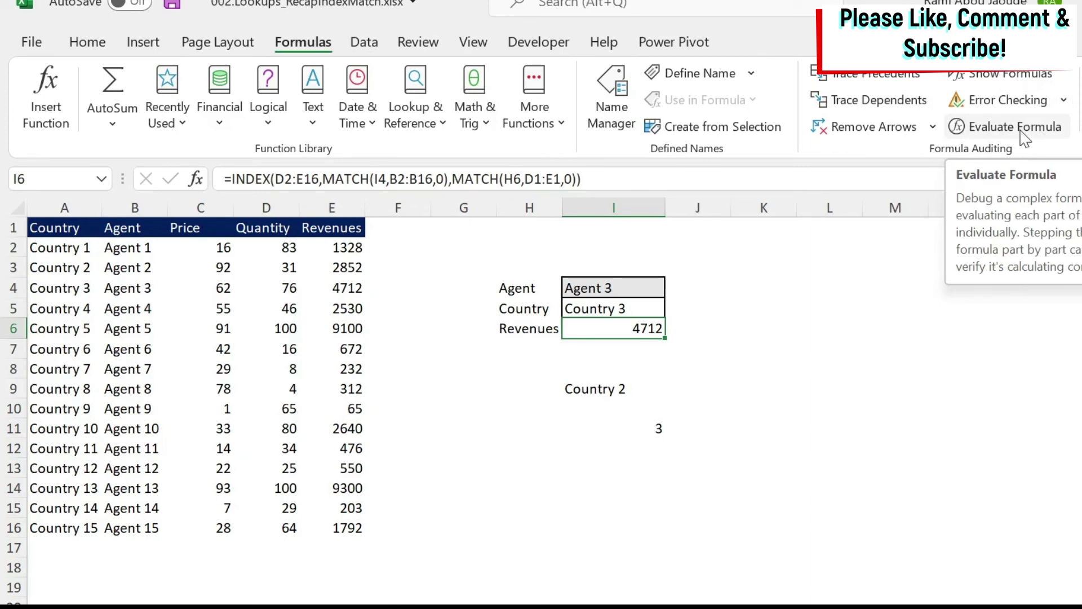
left_click(1021, 127)
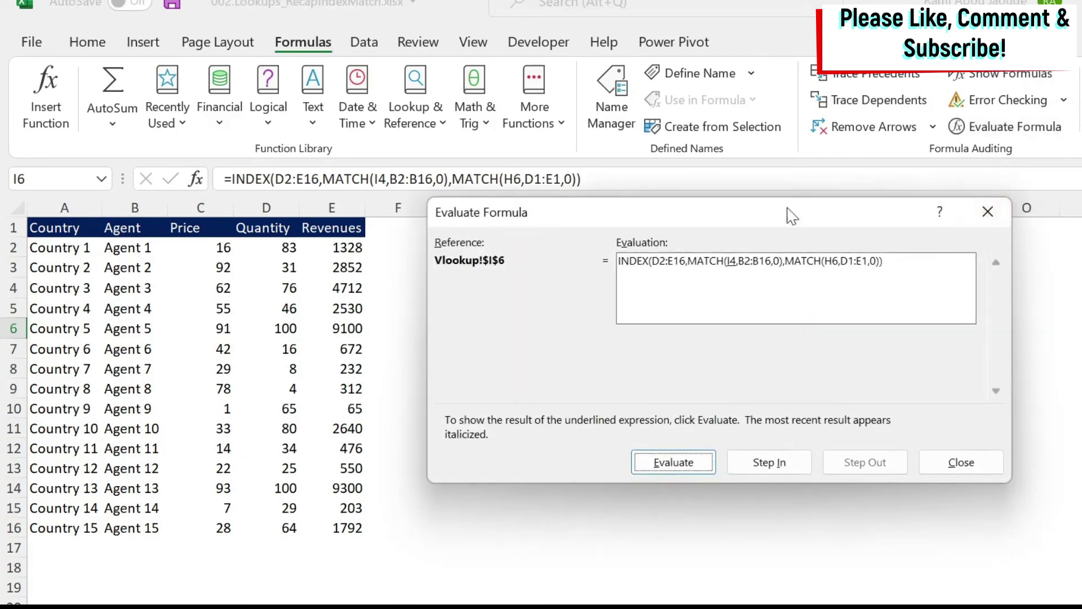
Step: Evaluate I6 through Agent 3, row 3, Revenues, column 2 to 4712, then close
left_click_drag(771, 213, 732, 207)
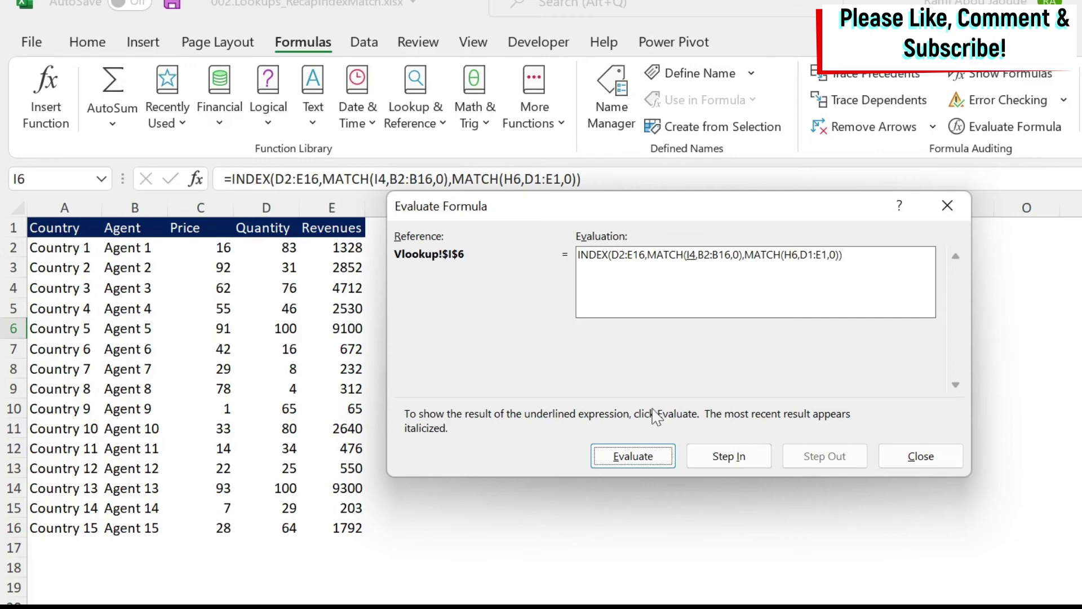
left_click(633, 455)
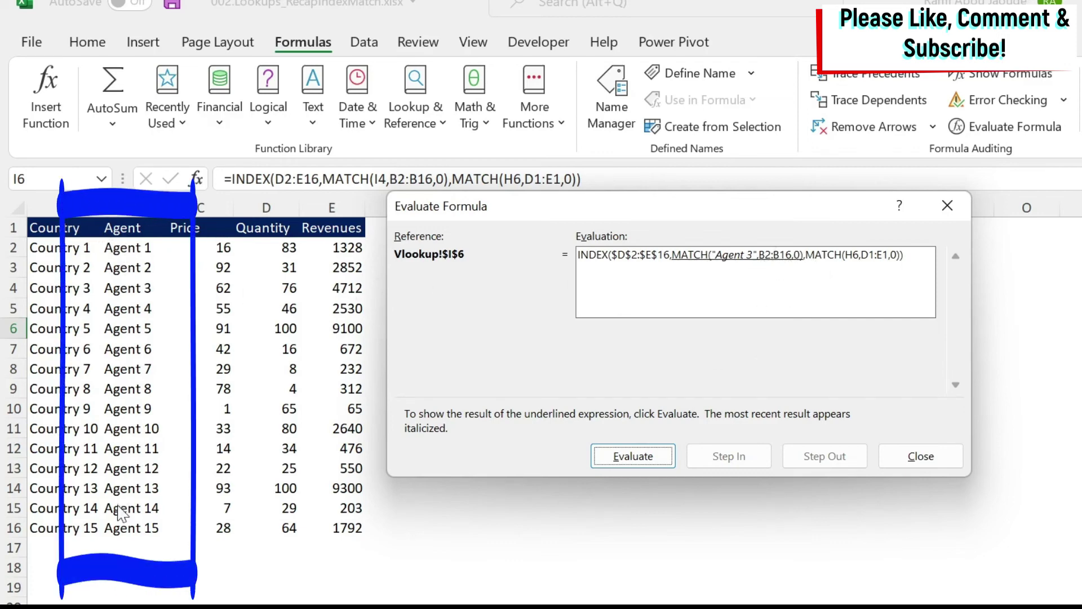
left_click(650, 458)
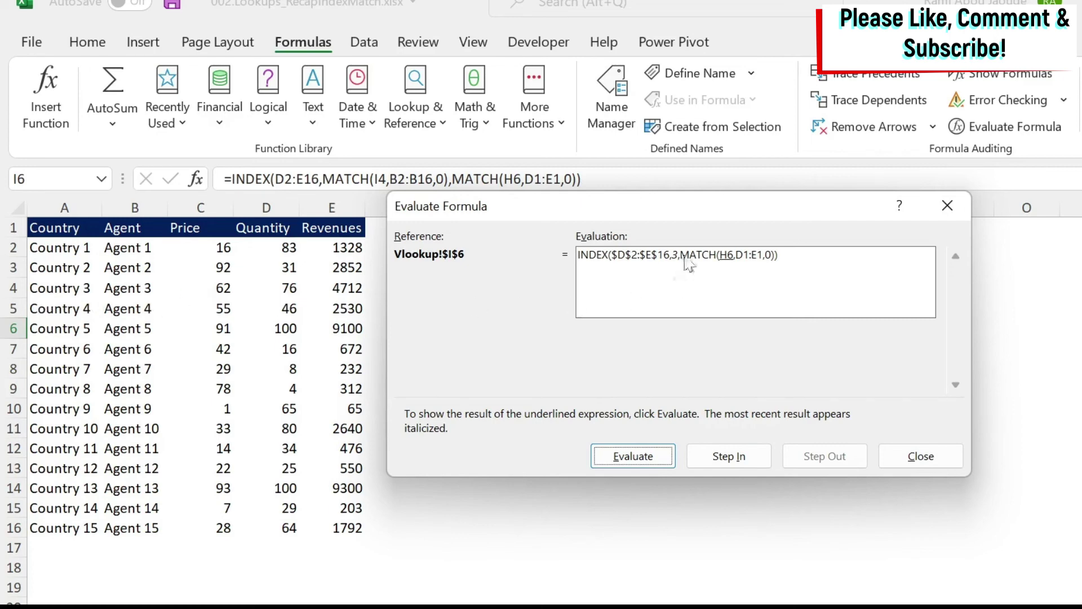
left_click(641, 462)
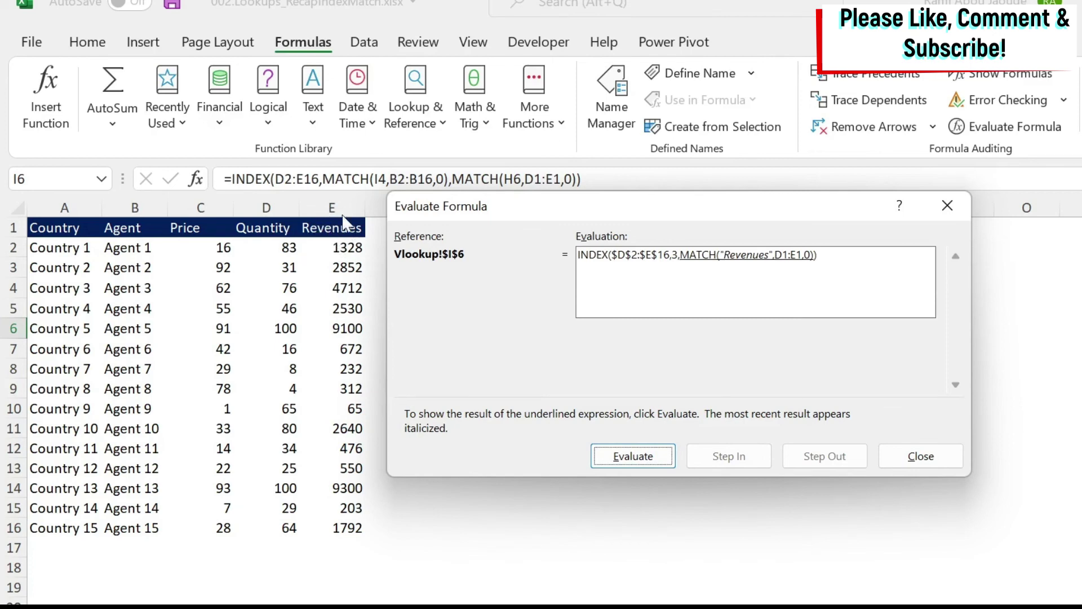
left_click(633, 460)
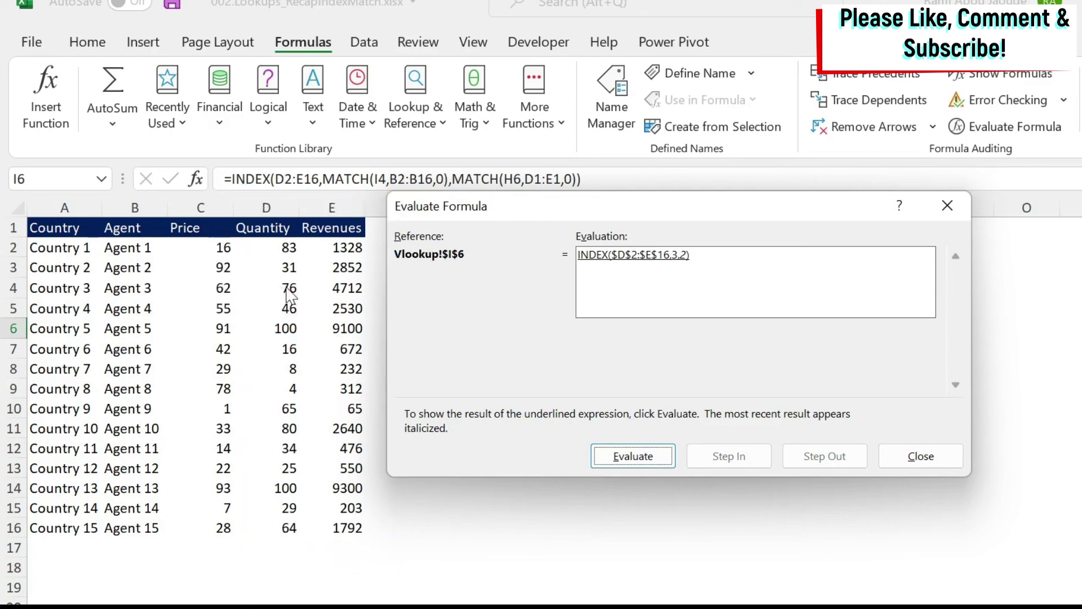
left_click(651, 456)
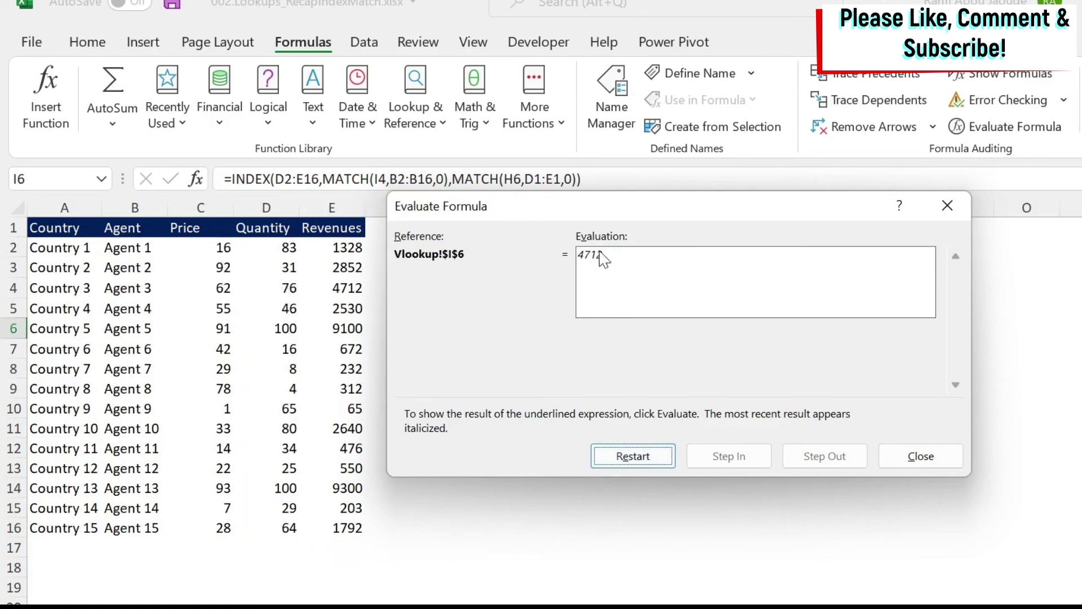
left_click(919, 469)
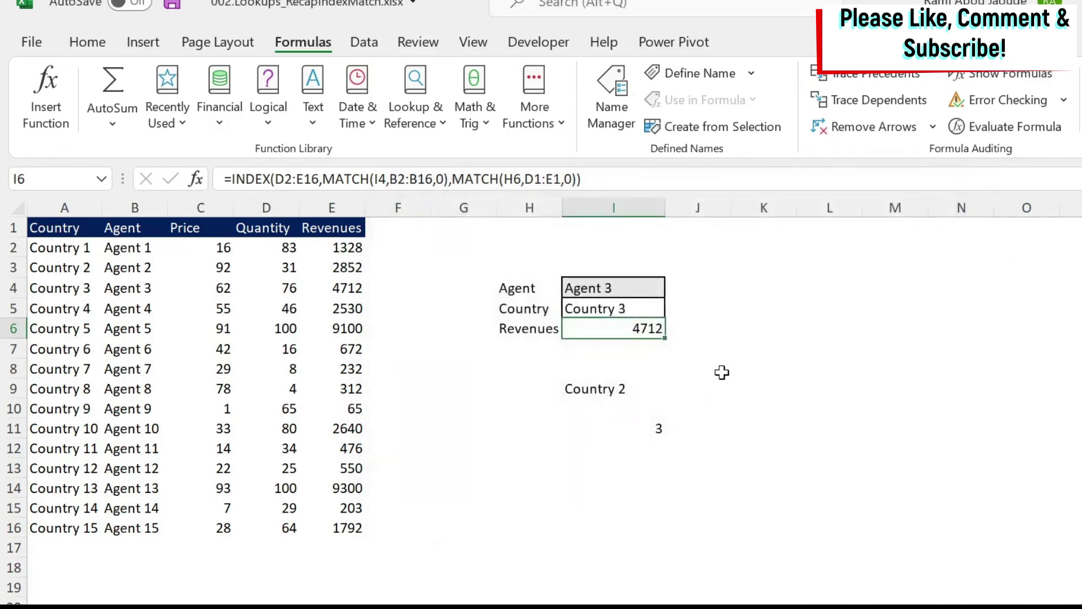
left_click(725, 372)
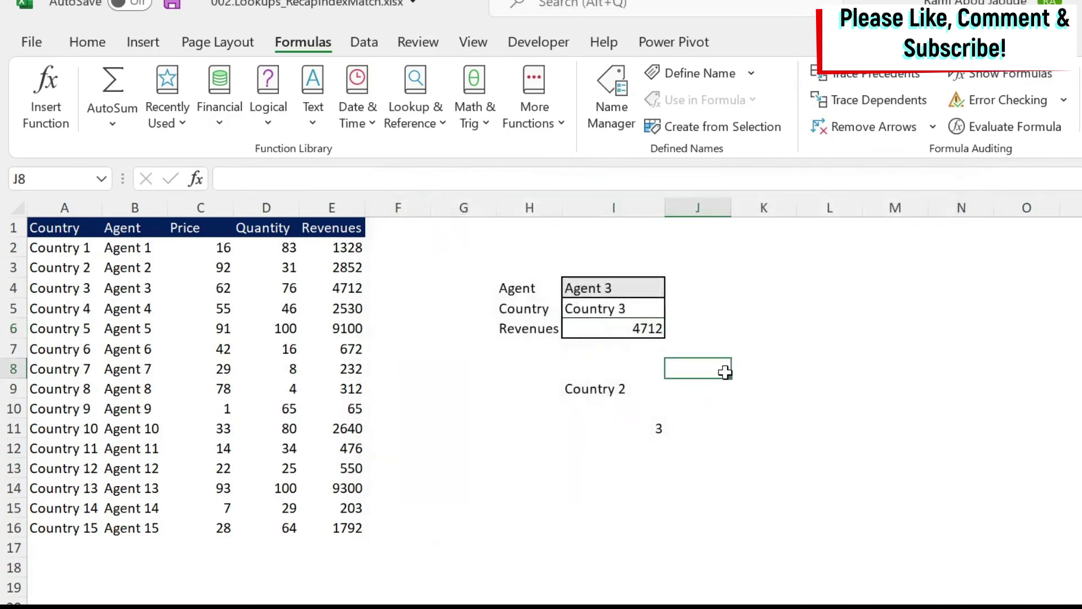